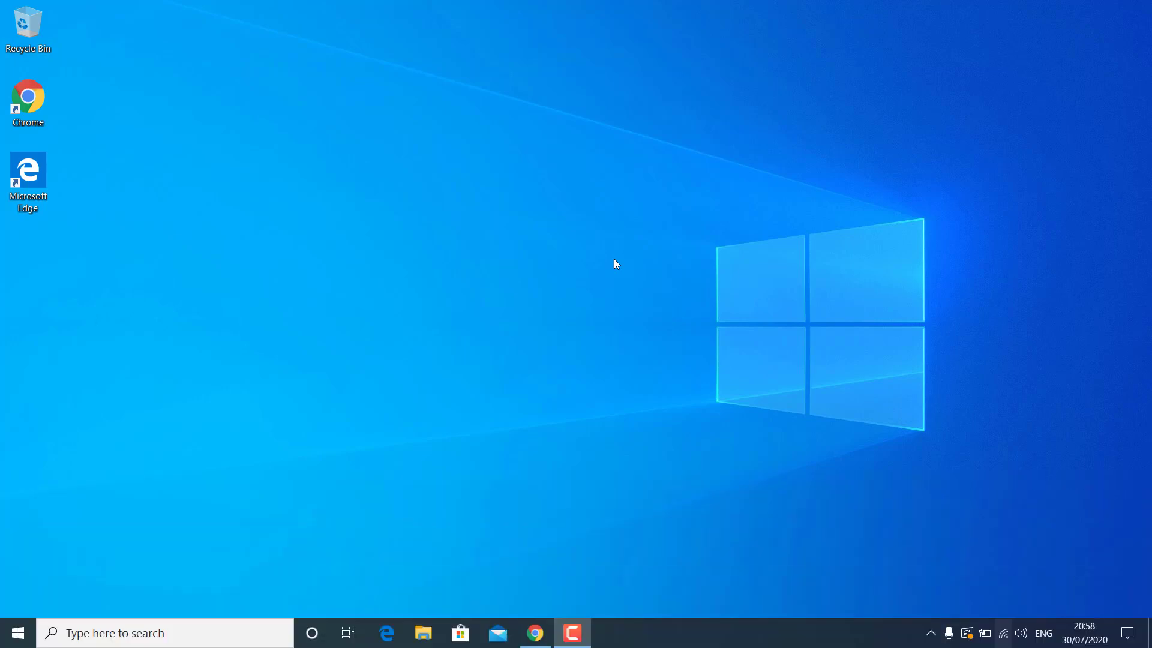
Step: Open the Windows Update page in the Windows settings and pause updates for 7 days
click(18, 633)
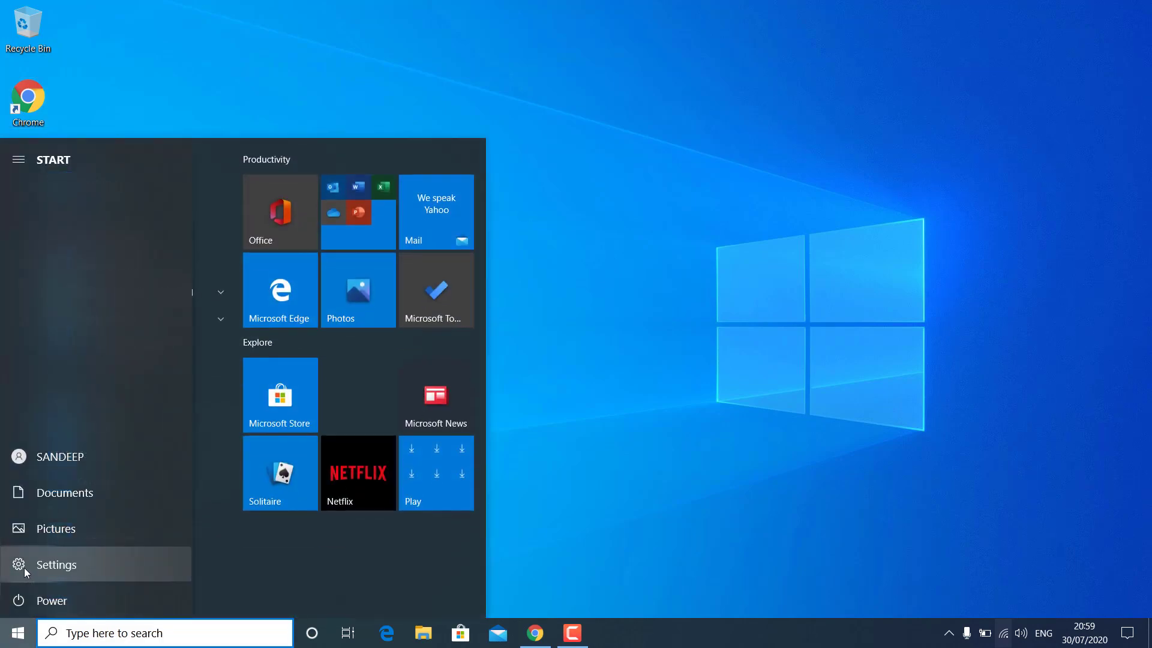
click(24, 567)
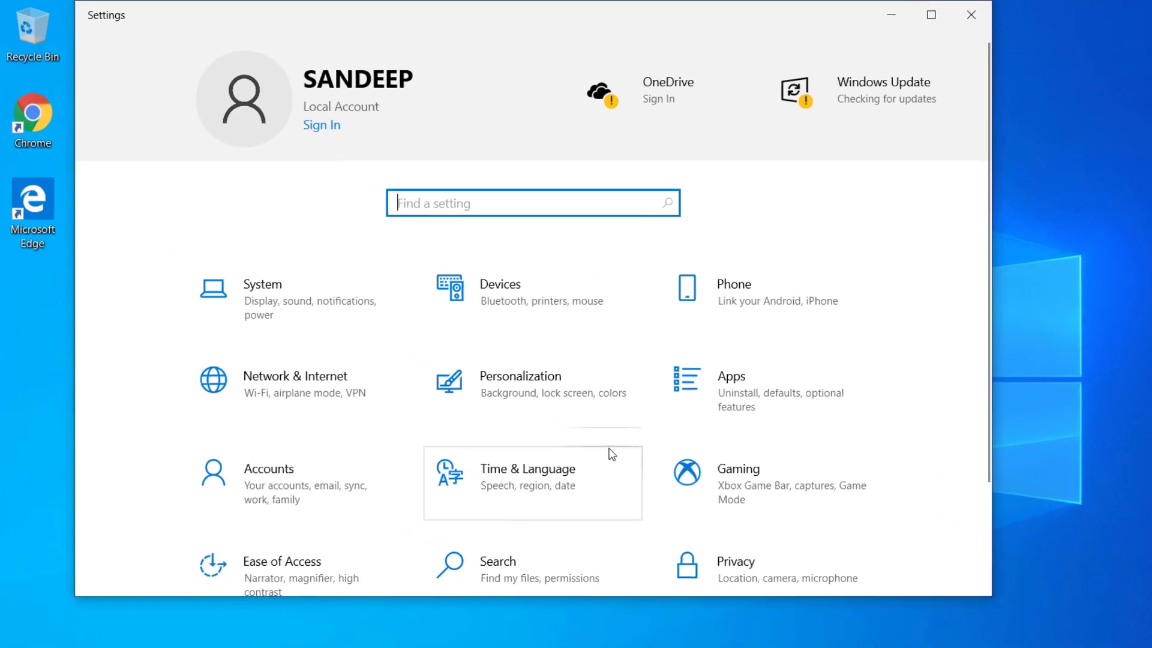
scroll(614, 460, down, 3)
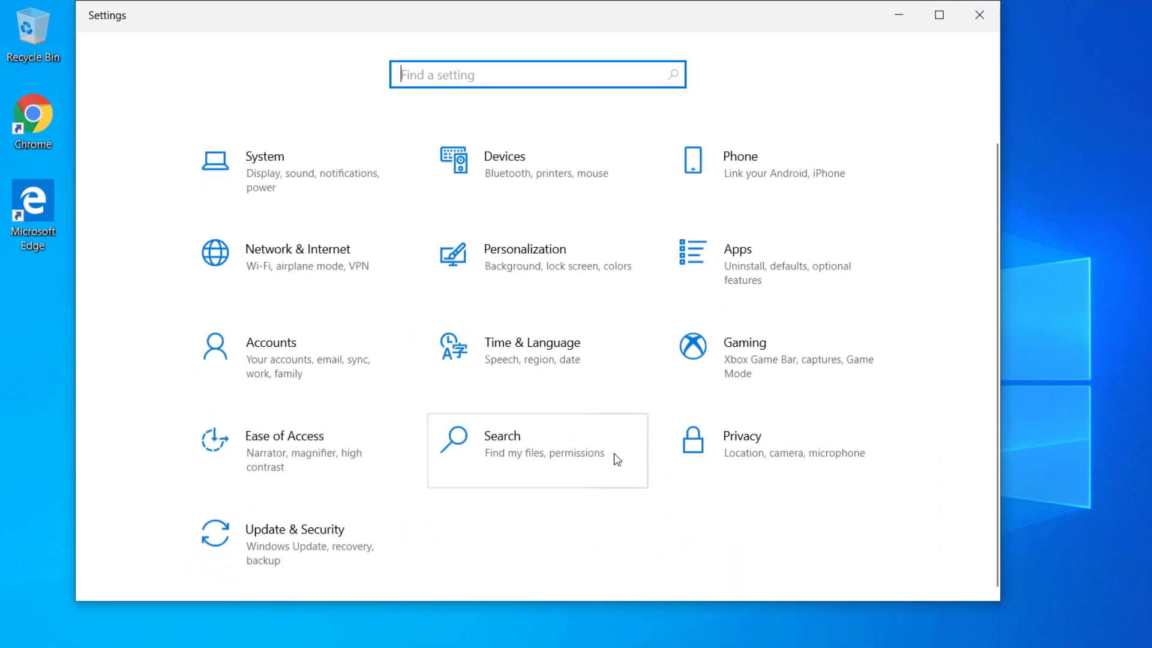
click(341, 548)
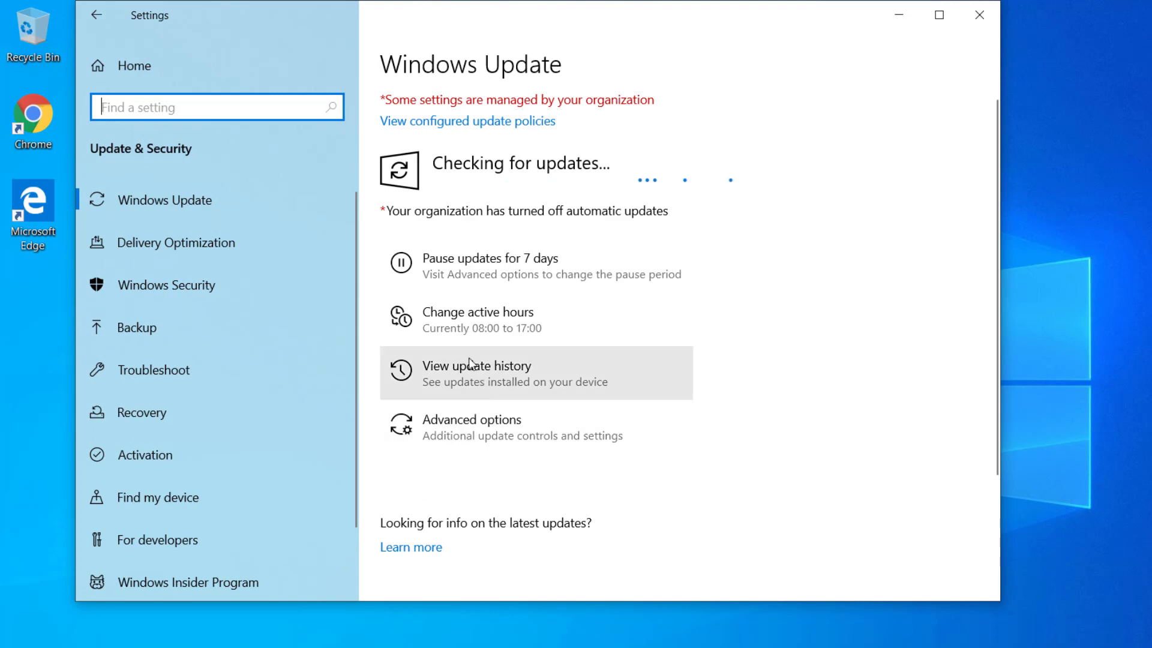
click(245, 194)
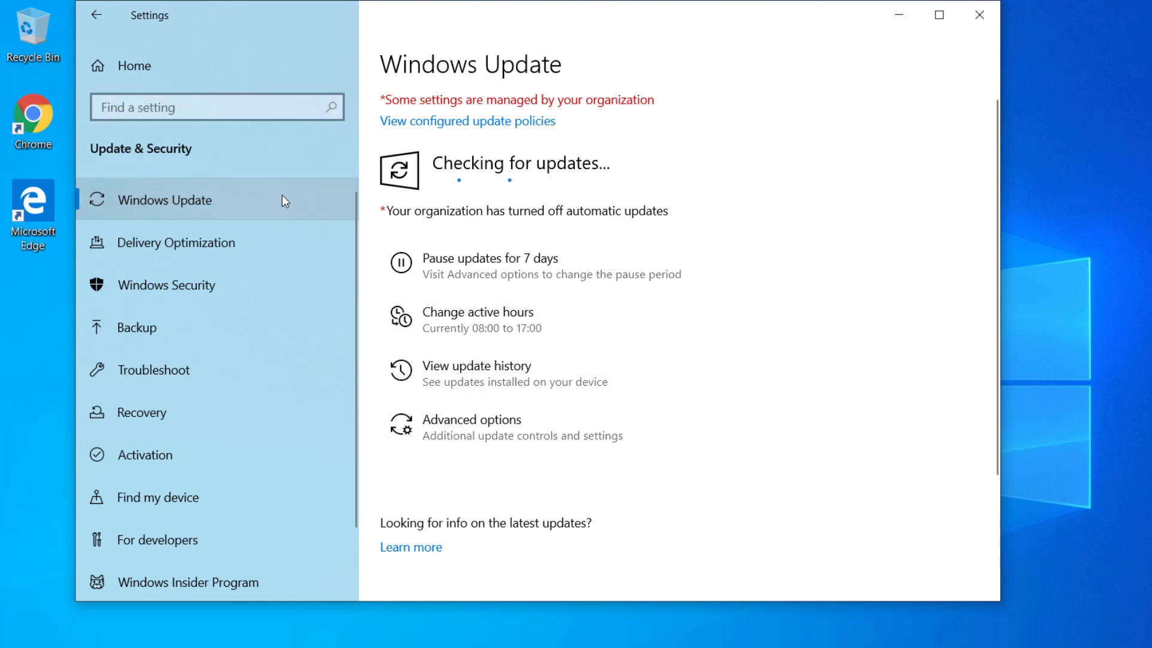
click(571, 260)
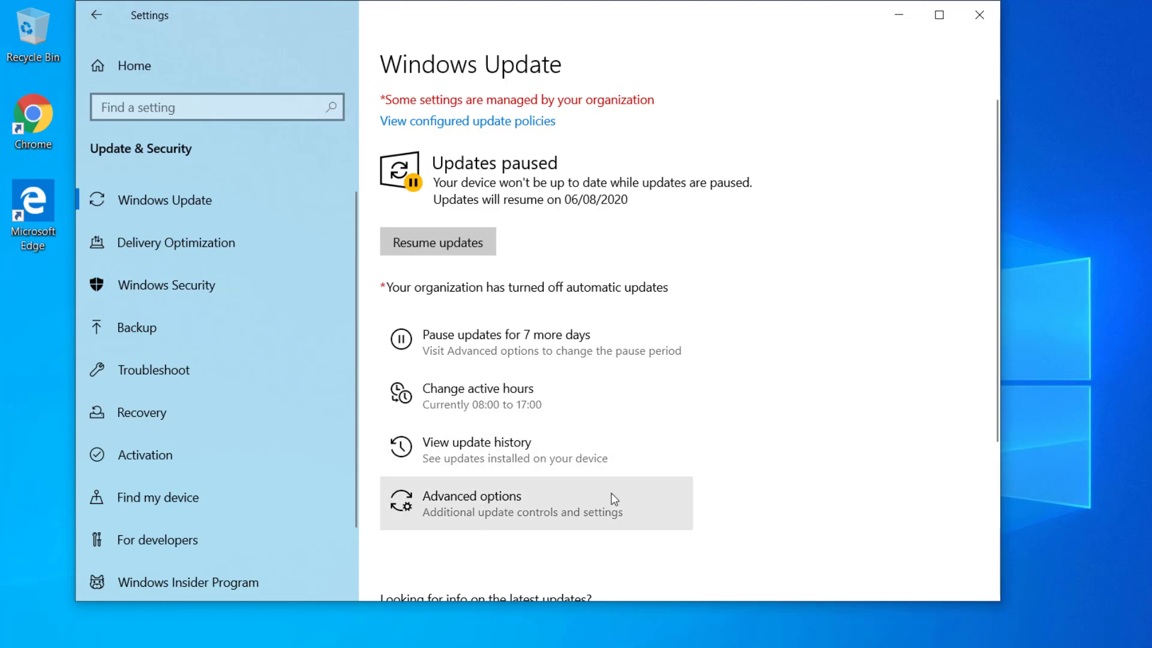
Step: In the advanced update options, turn off metered-connection downloads, restarting as soon as possible, and the restart-required notification
click(571, 505)
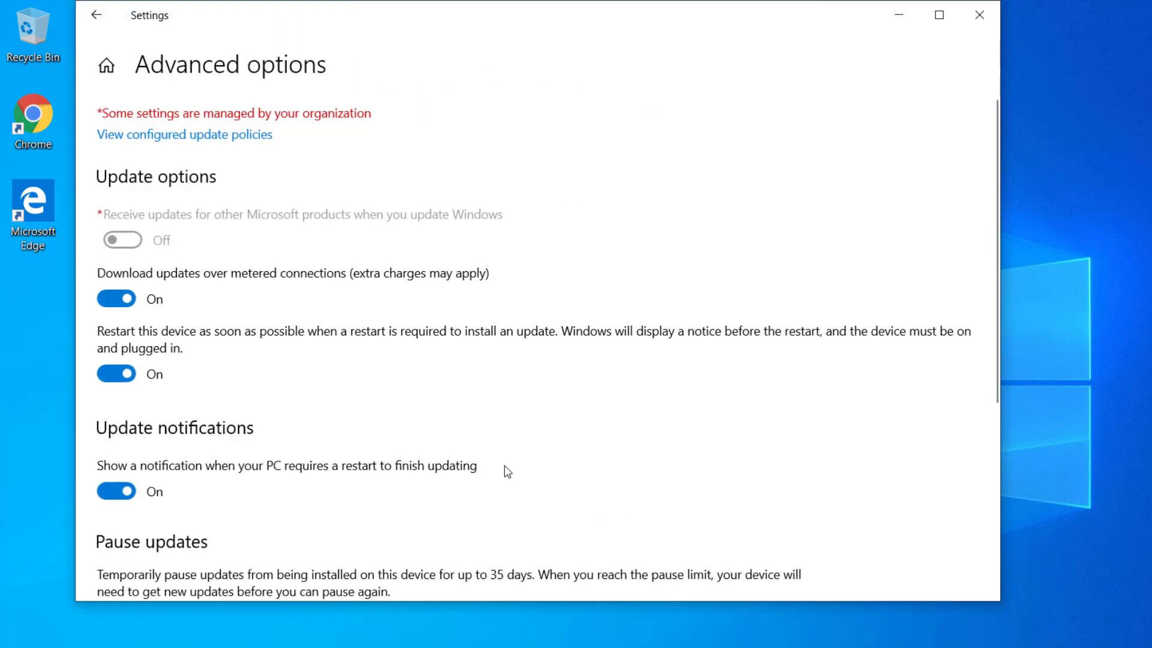
click(112, 306)
click(116, 378)
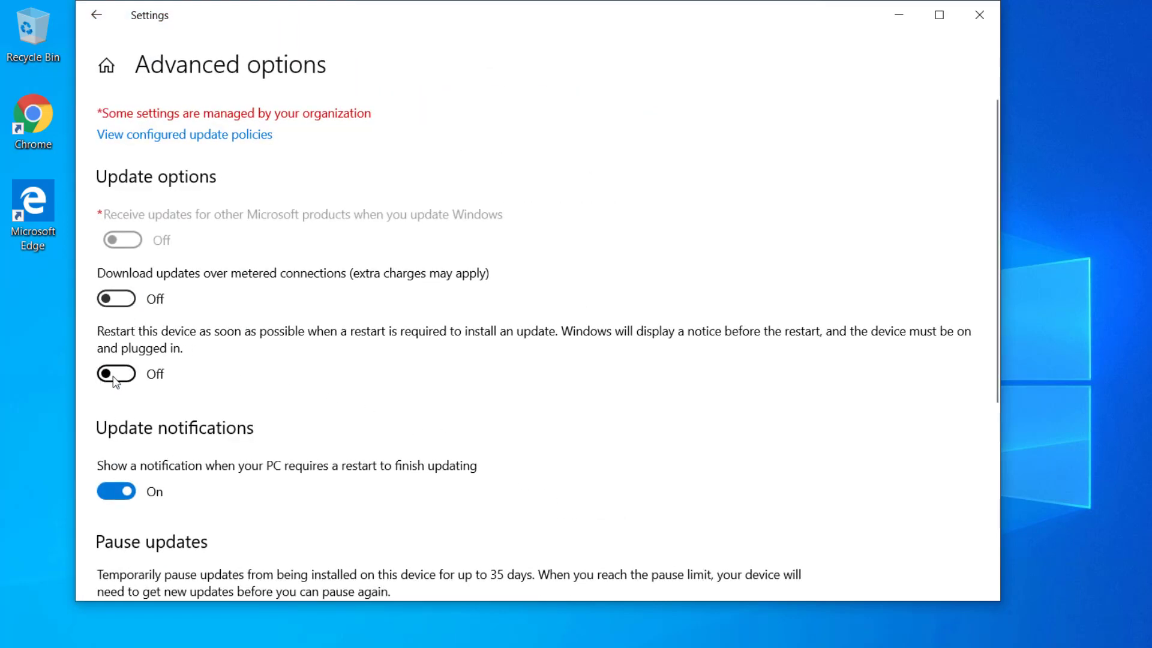
click(118, 493)
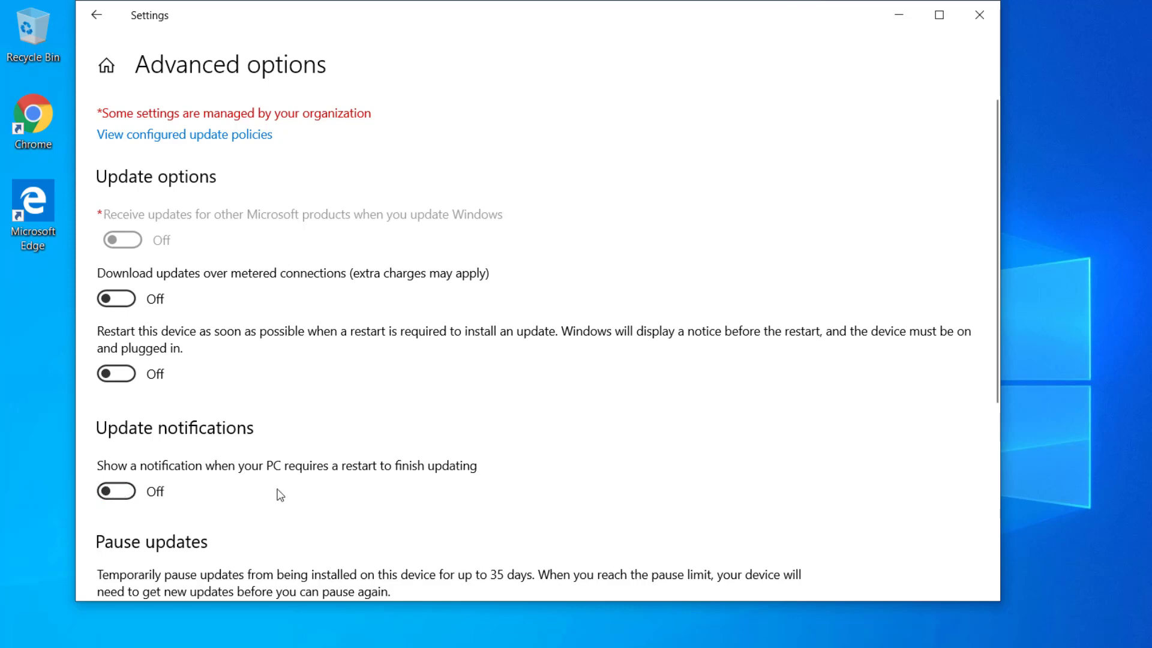
Step: Set updates to pause until 03 September 2020 and close the Settings window
scroll(280, 496, down, 3)
scroll(280, 495, down, 1)
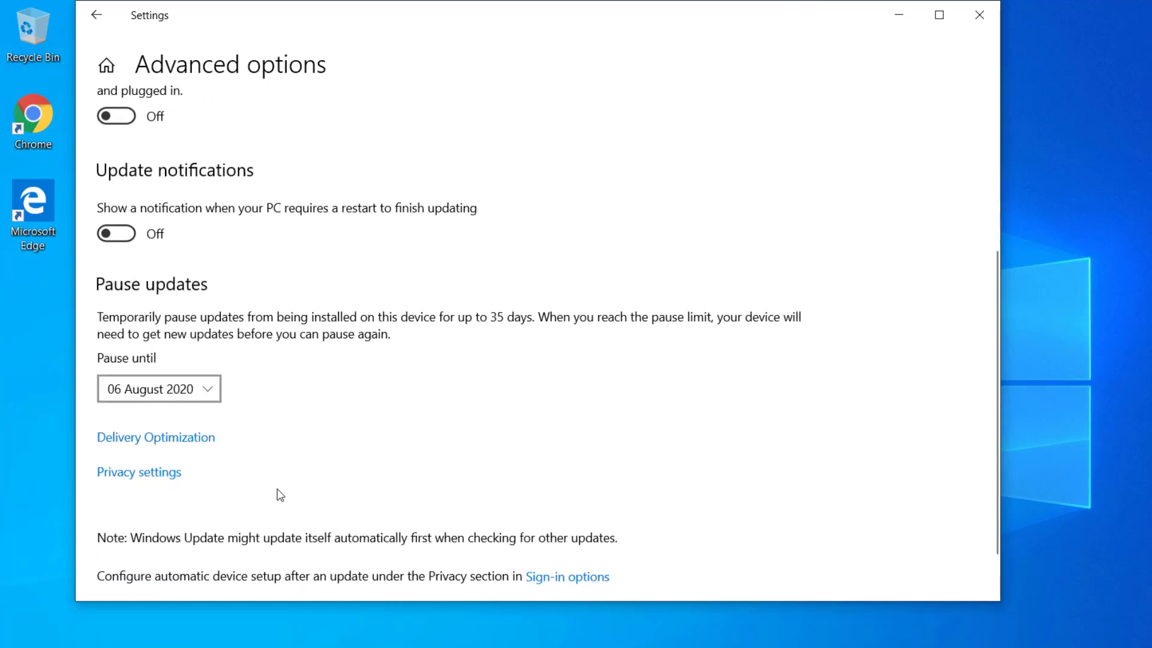
click(208, 390)
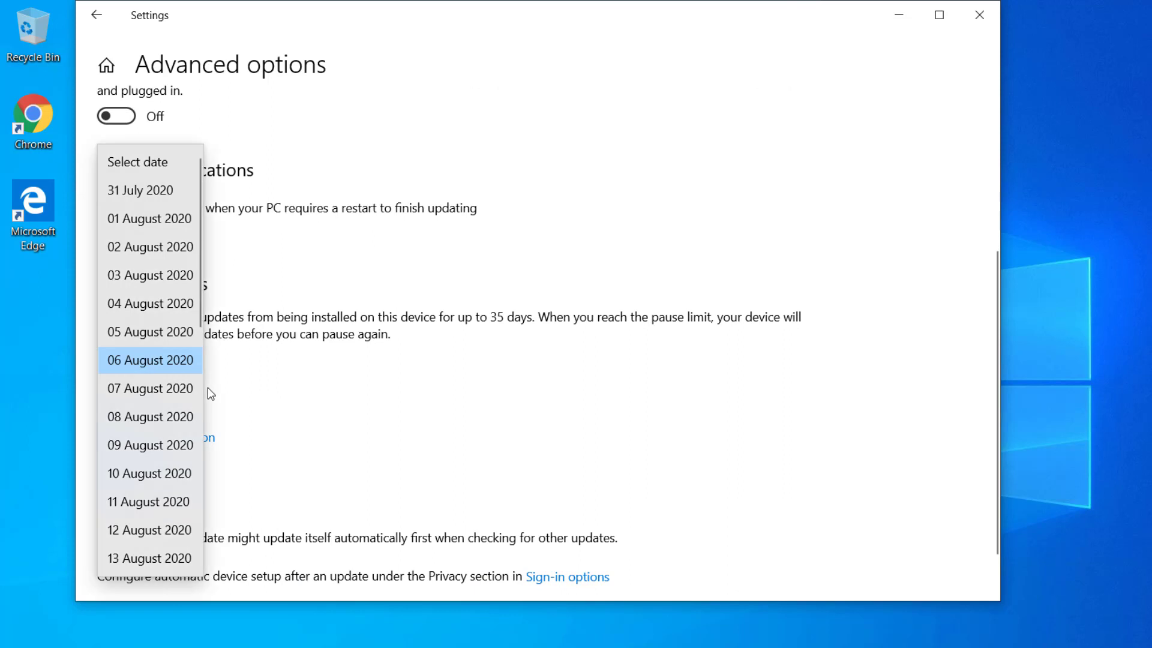
scroll(172, 529, down, 5)
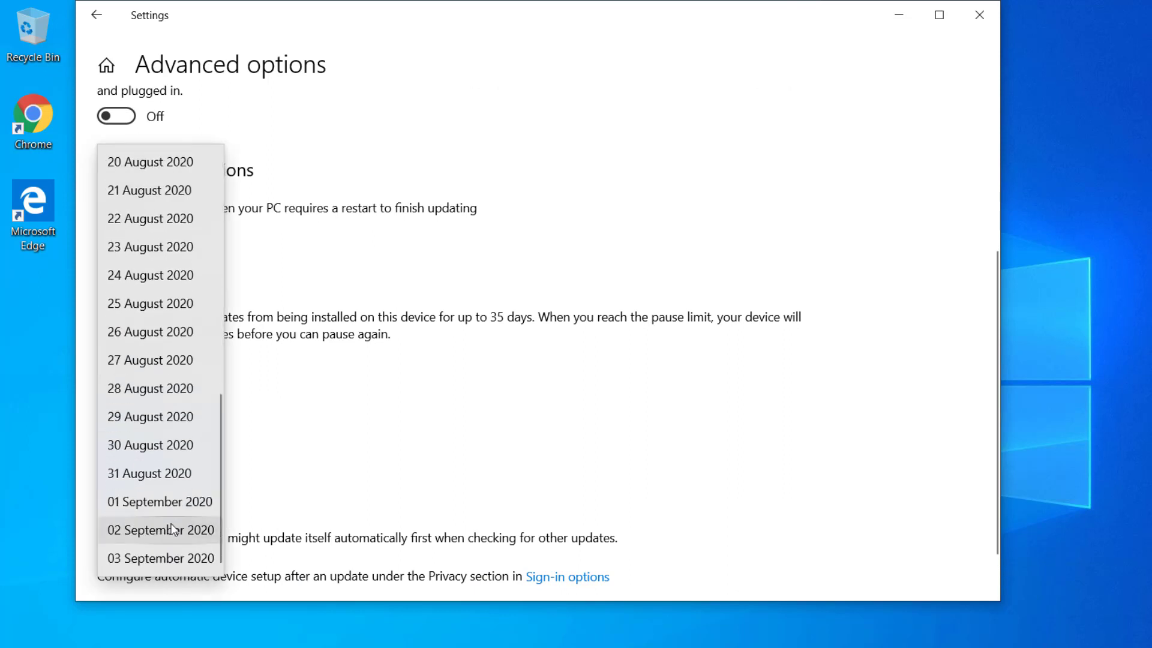
click(174, 557)
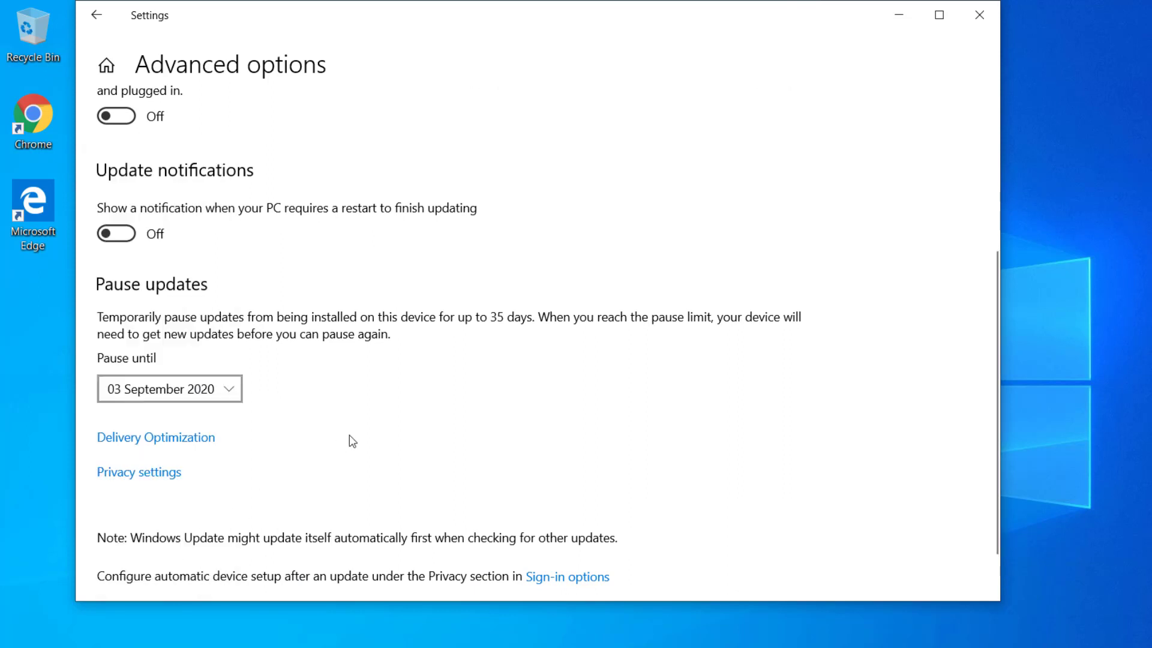
scroll(426, 413, up, 5)
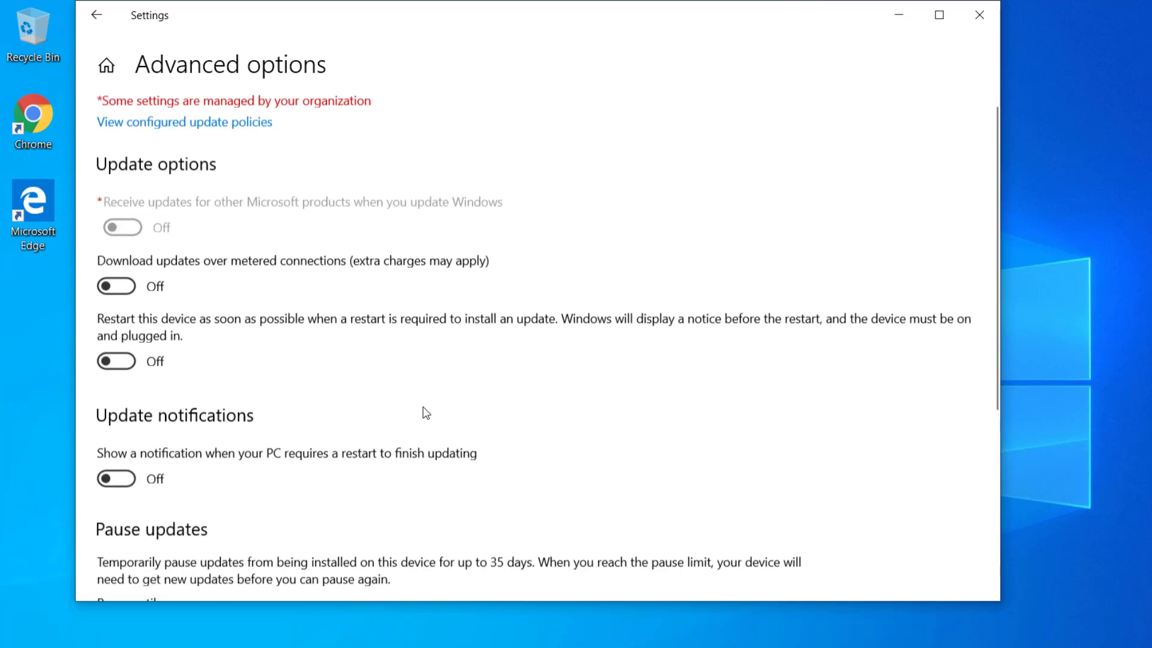
scroll(427, 413, down, 5)
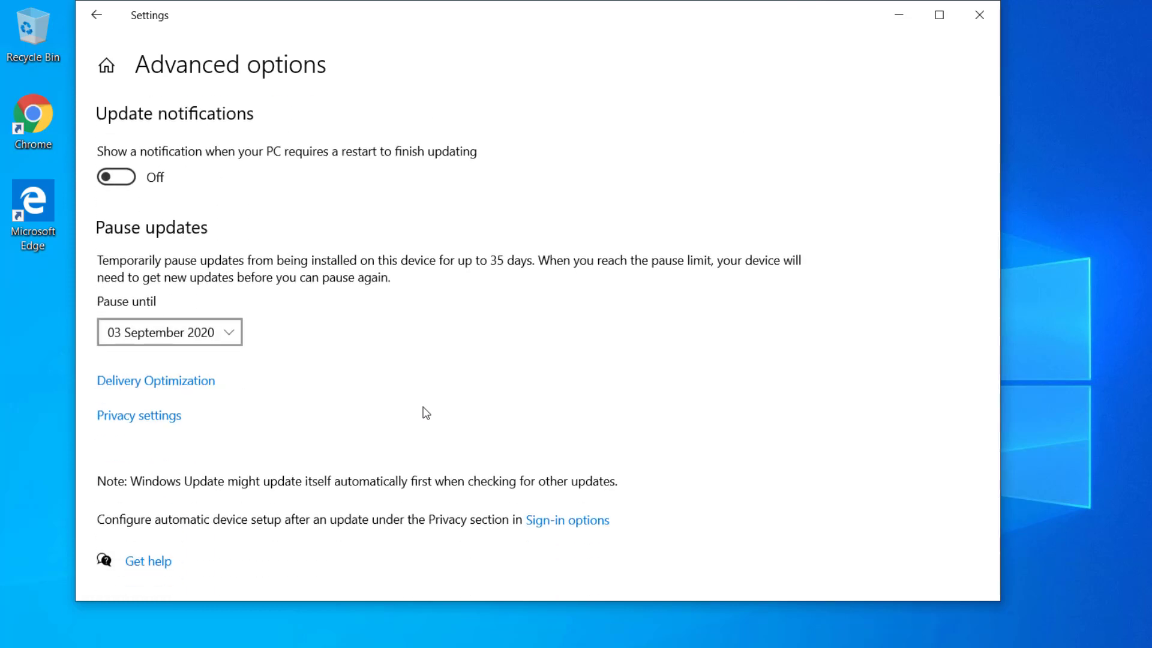
click(980, 24)
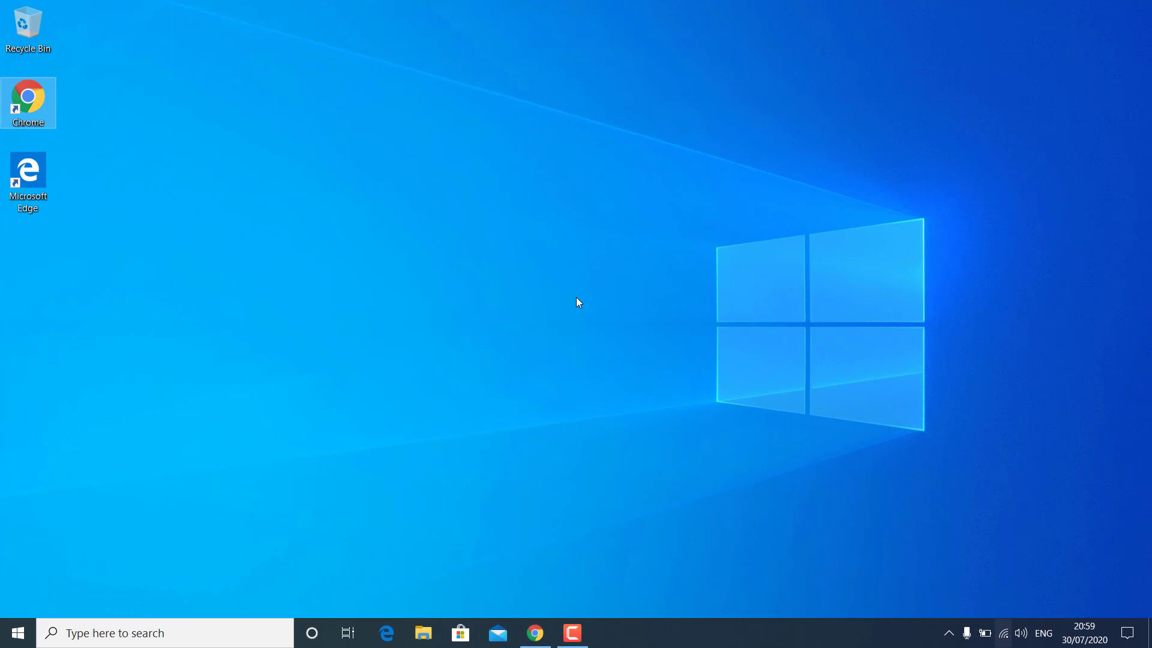
Step: Open the Services console by running services.msc
key(super+r)
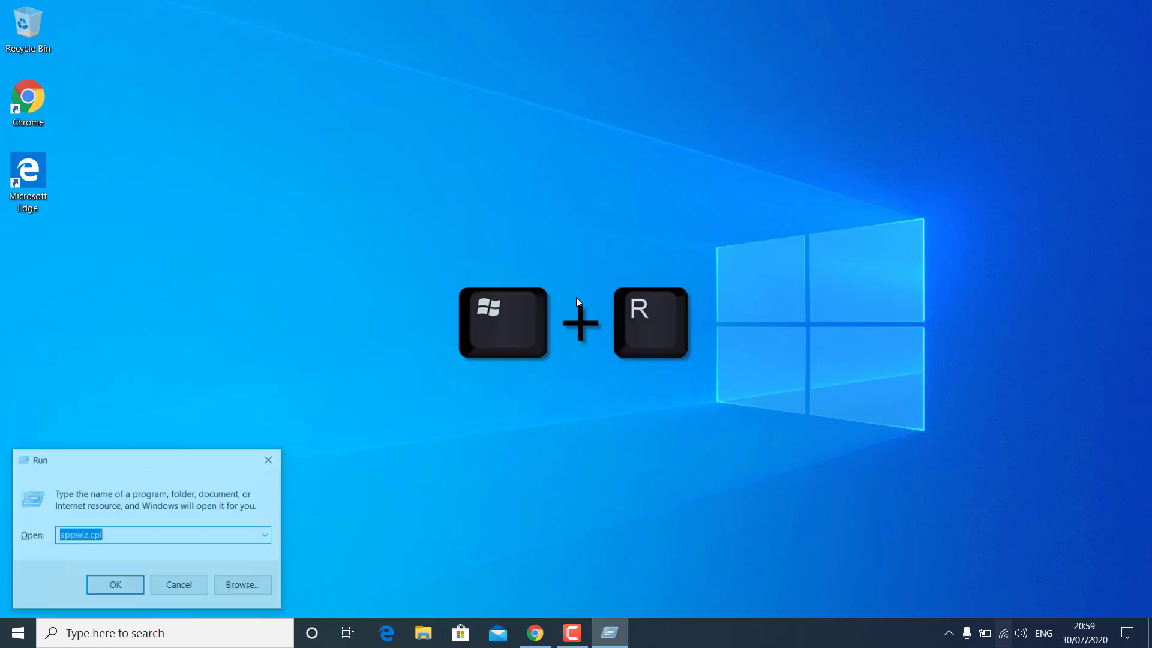
key(BackSpace)
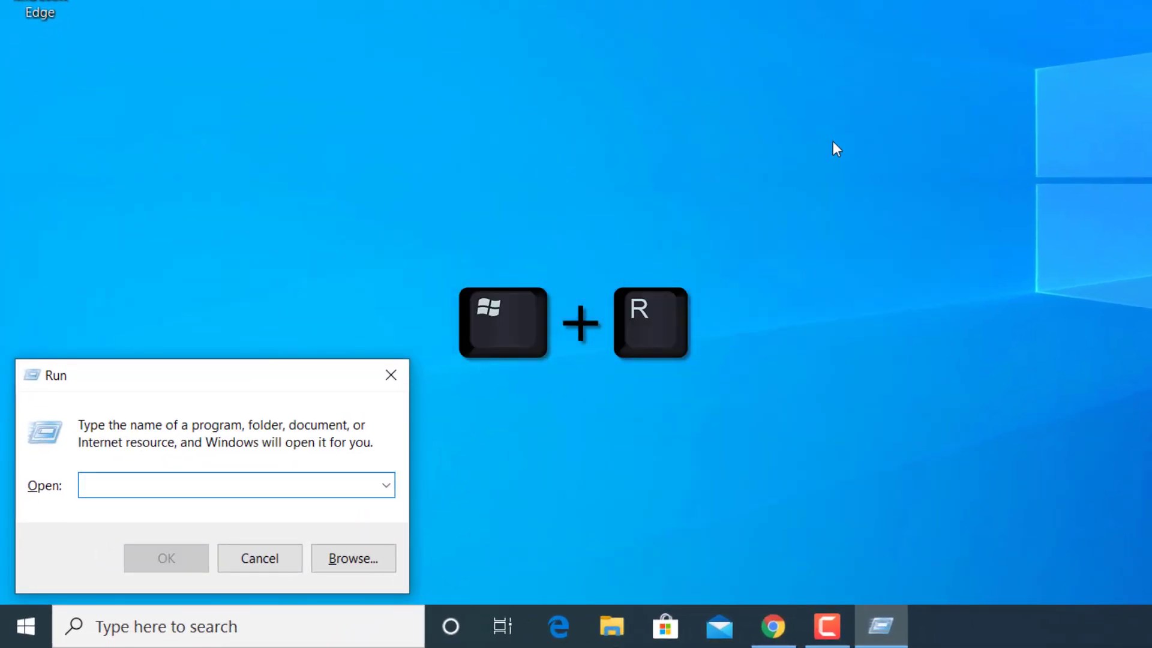
text(services)
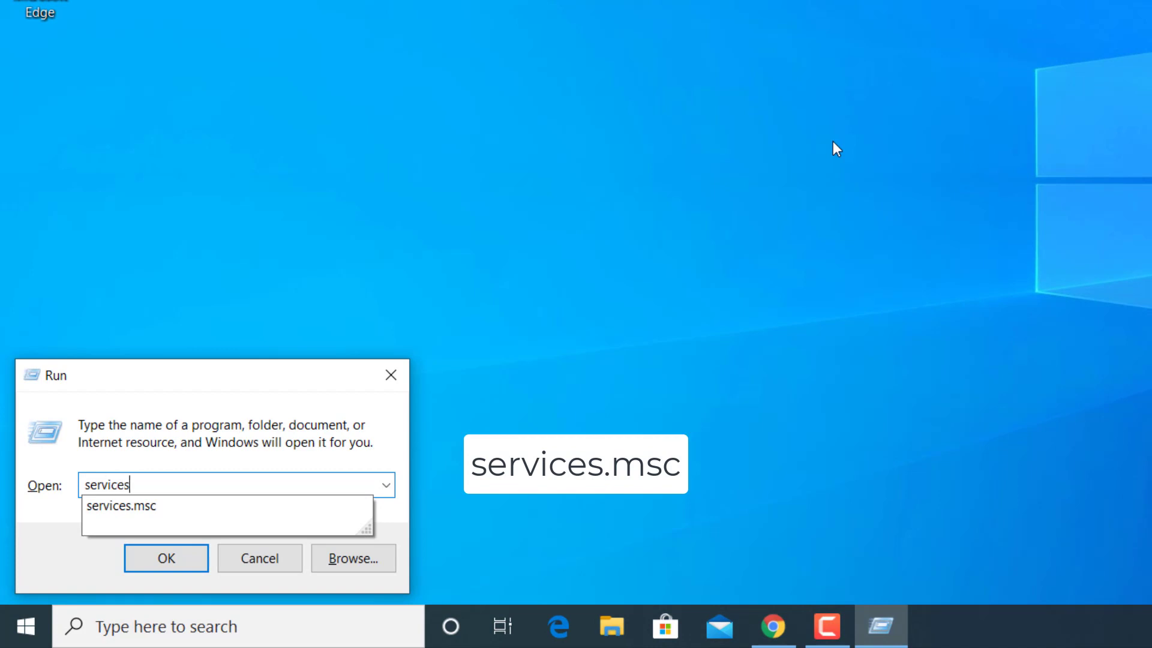
text(.msc)
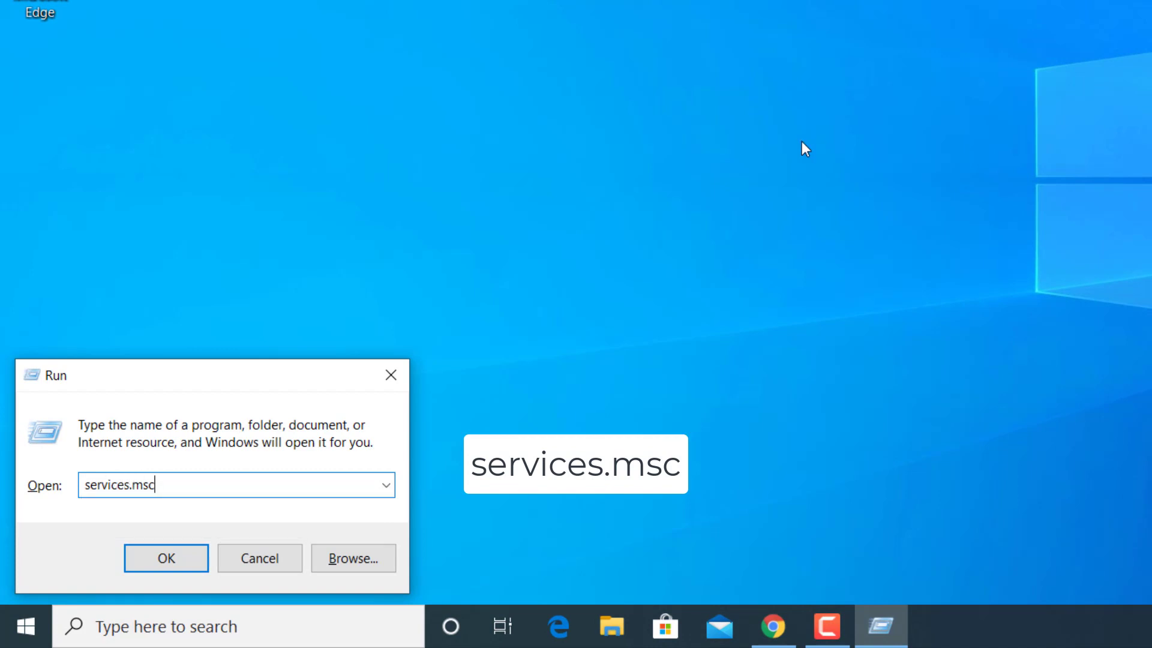
click(171, 556)
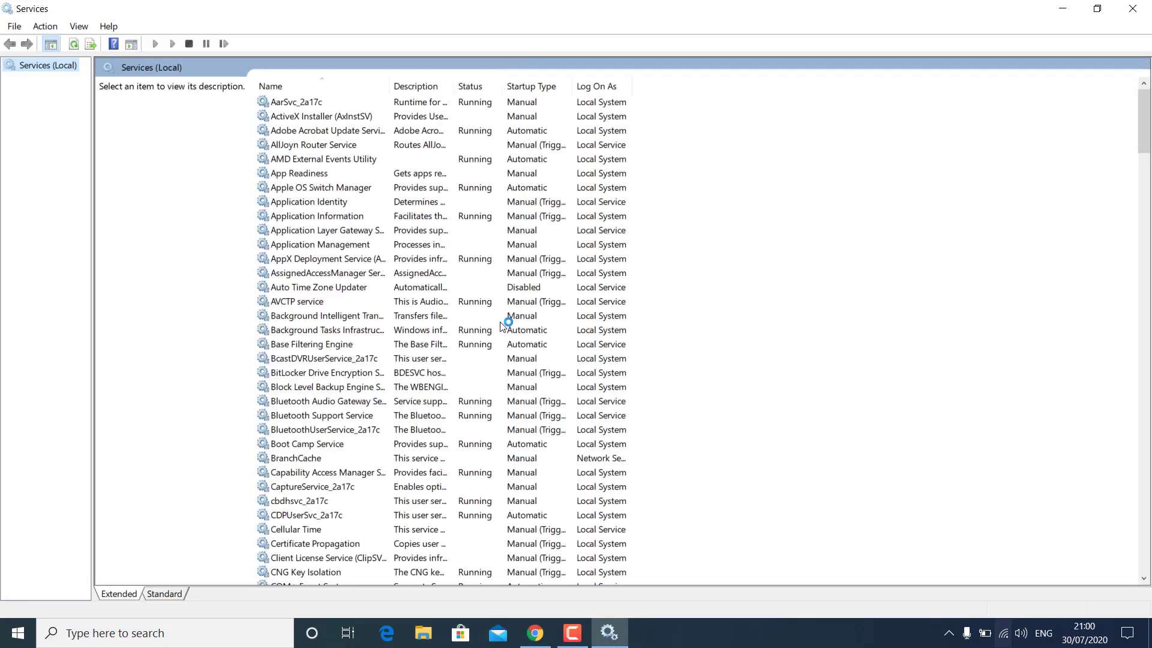
Step: Set the Windows Update service's startup type to Disabled in its properties and apply the change
scroll(503, 326, down, 20)
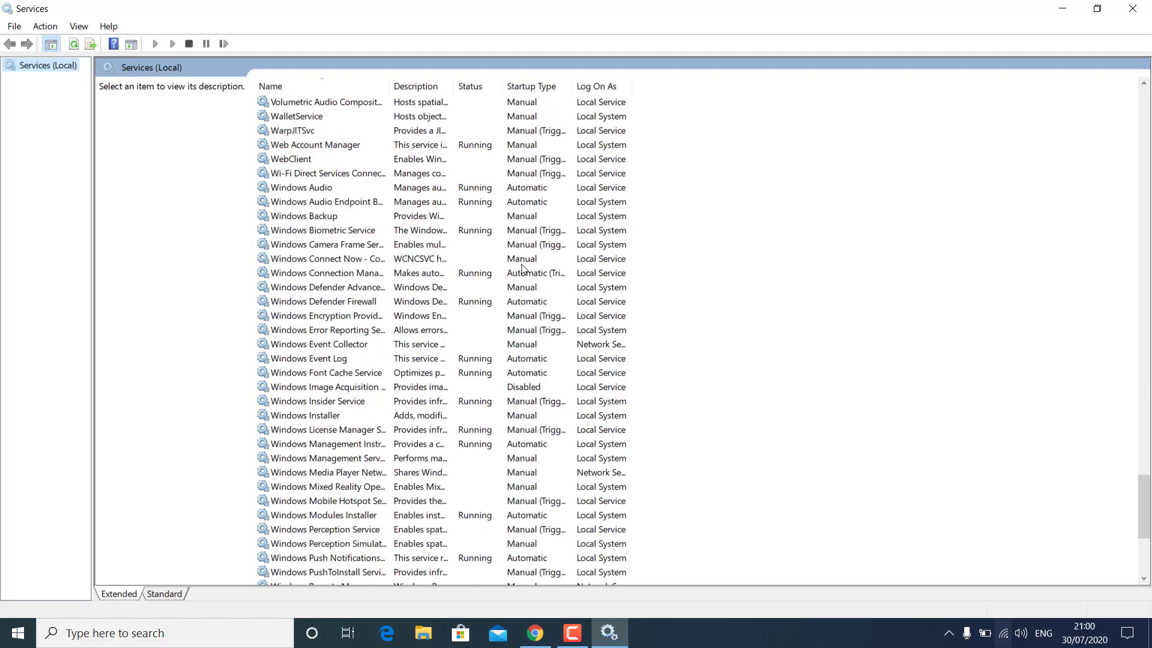
scroll(522, 268, down, 6)
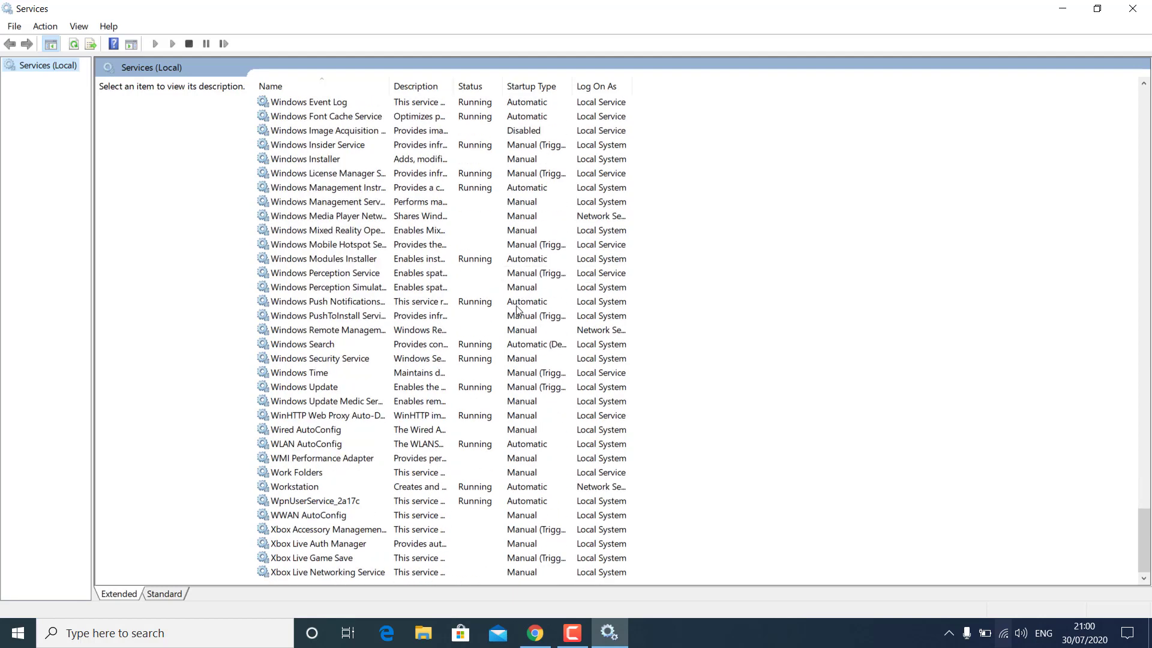
click(308, 390)
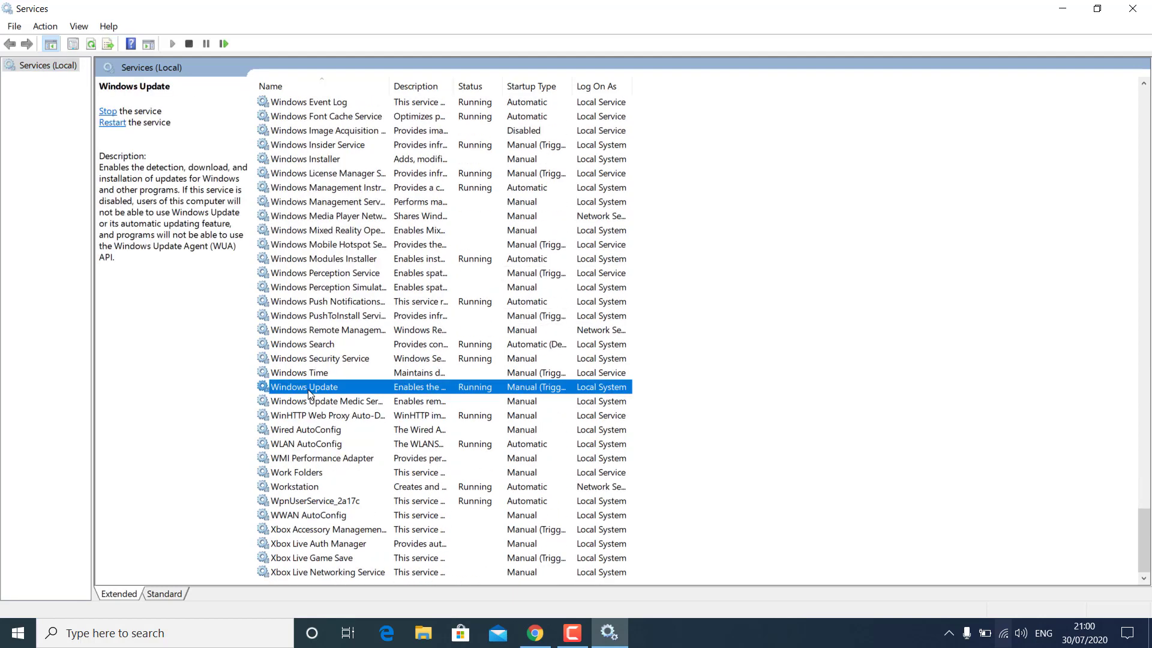
right_click(349, 388)
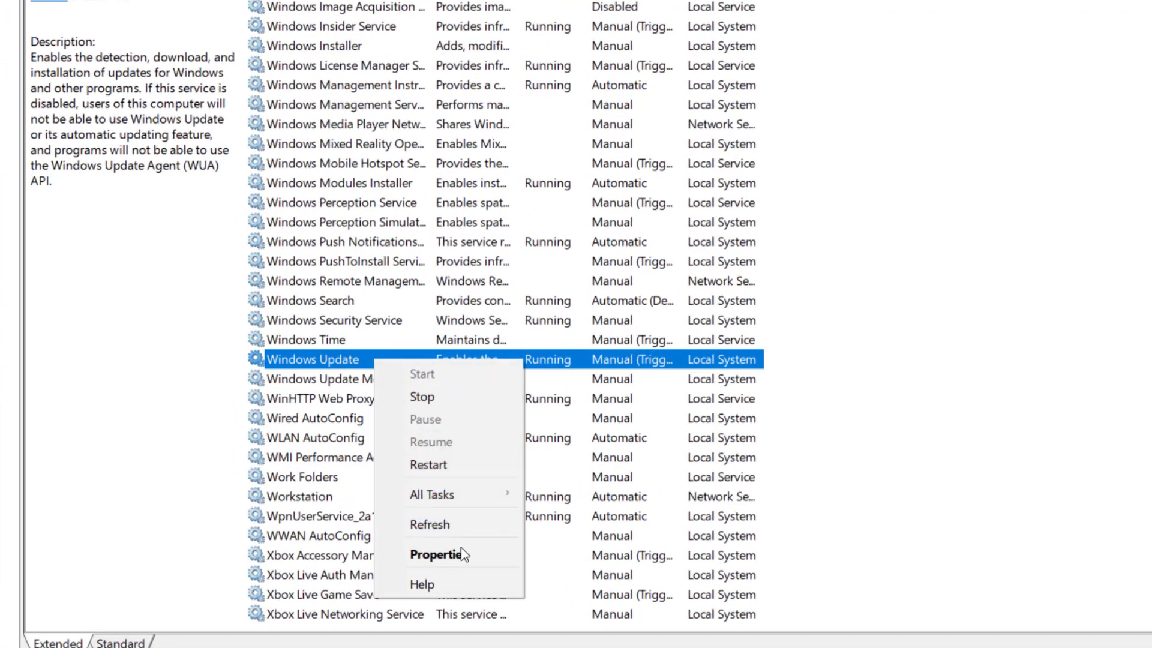
click(464, 555)
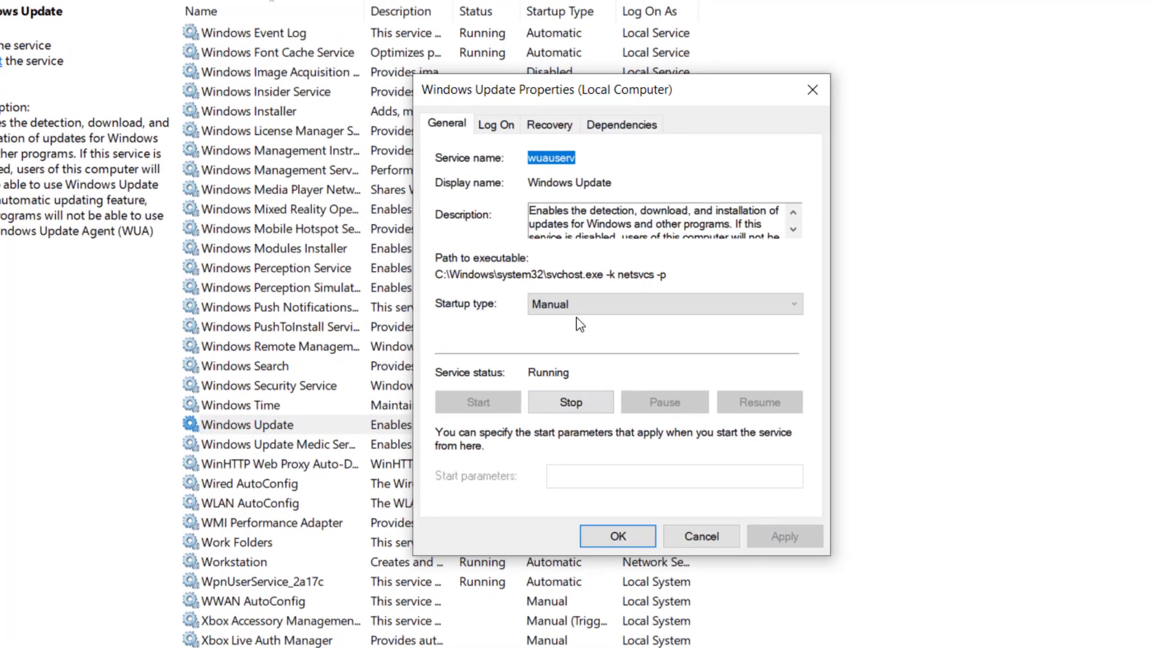
click(576, 307)
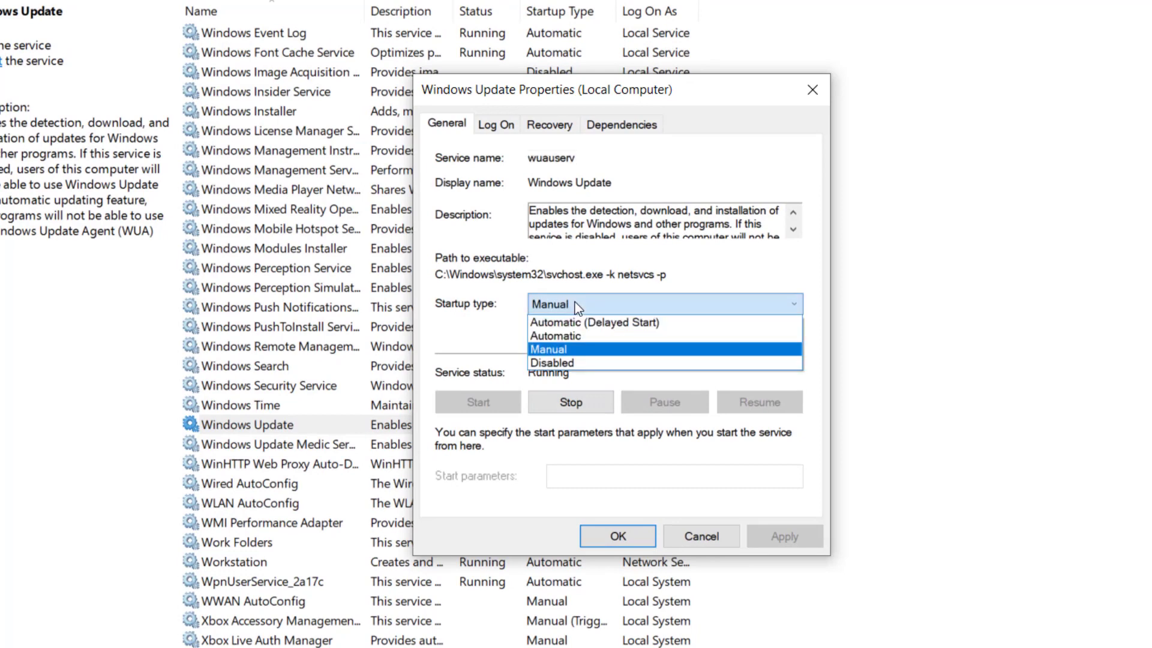
click(573, 363)
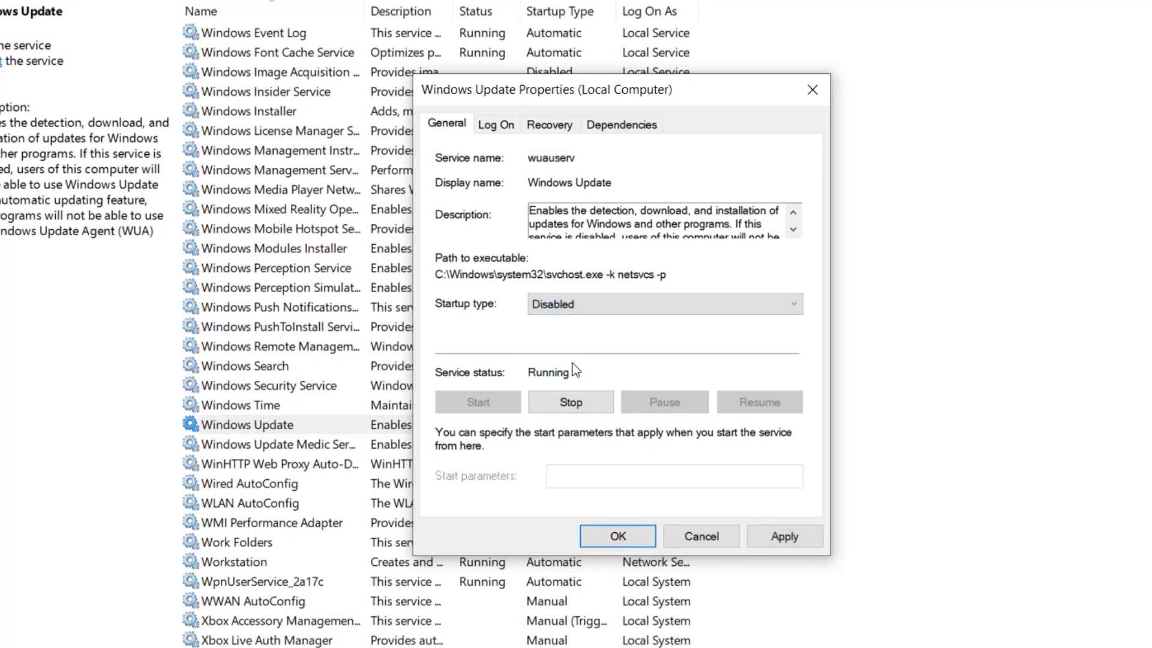
click(786, 539)
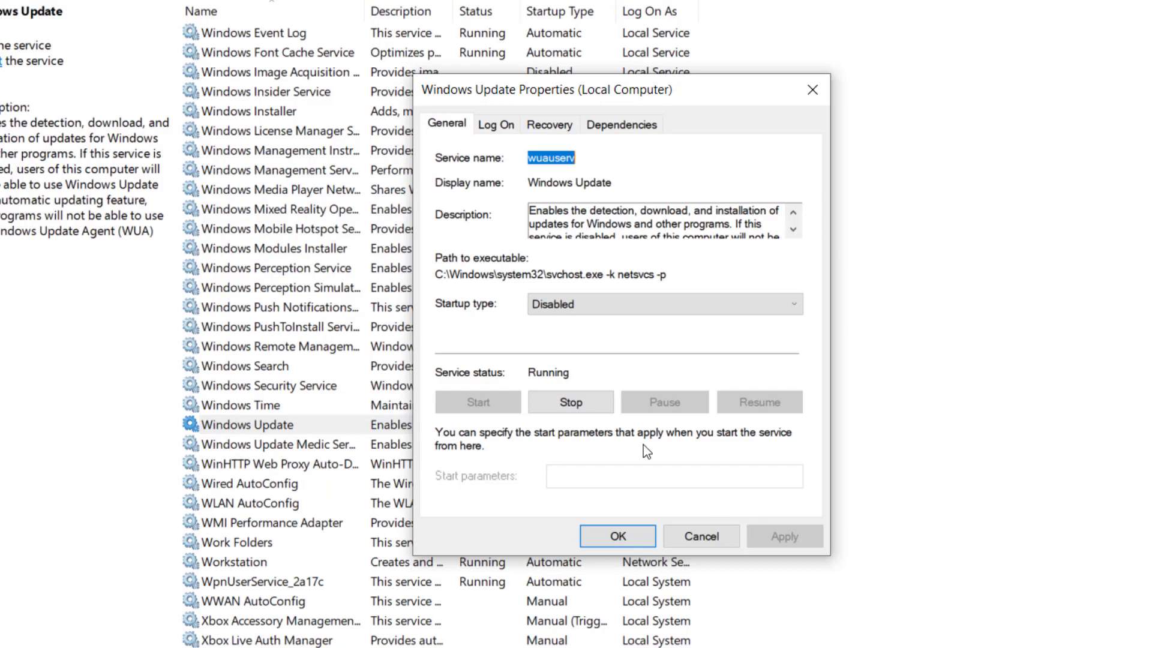
Step: Stop the running Windows Update service, confirm its properties, and close the Services console
click(577, 403)
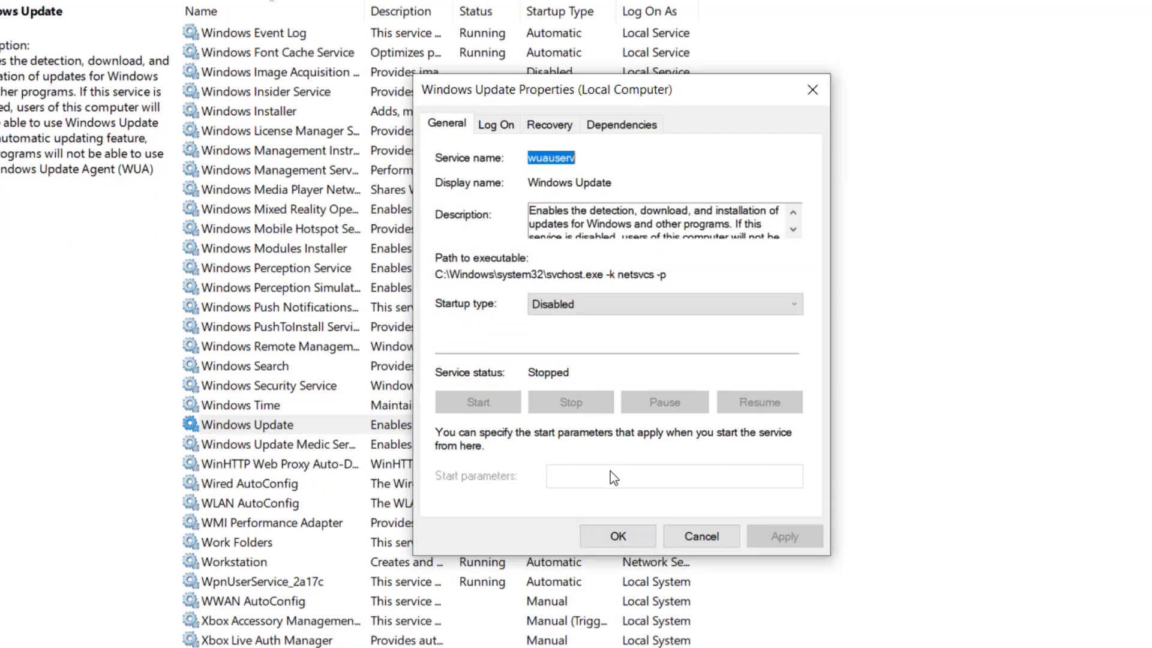
click(616, 535)
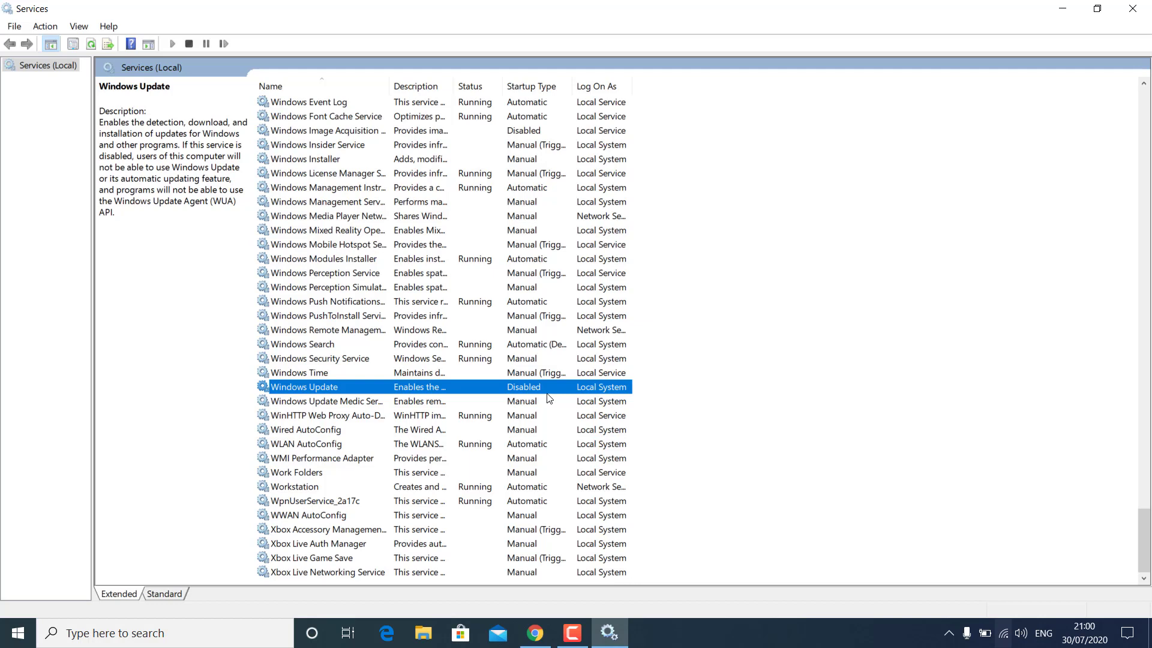
click(1143, 7)
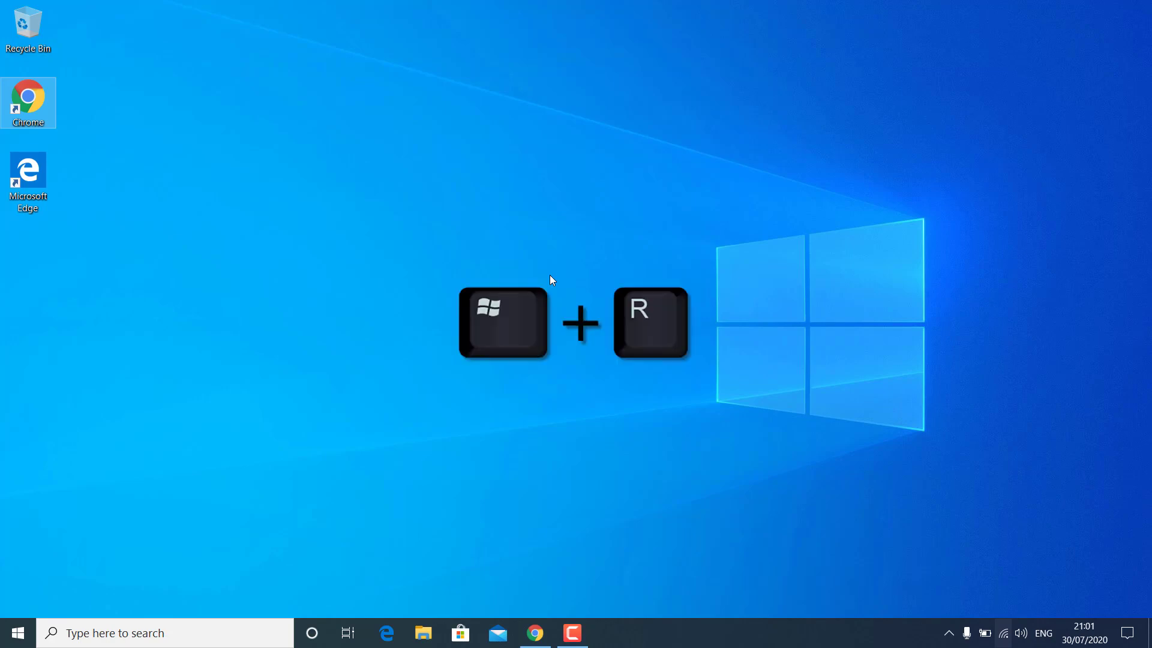
Step: Open the Local Group Policy Editor by running gpedit.msc, and enlarge its window and tree pane
key(super+r)
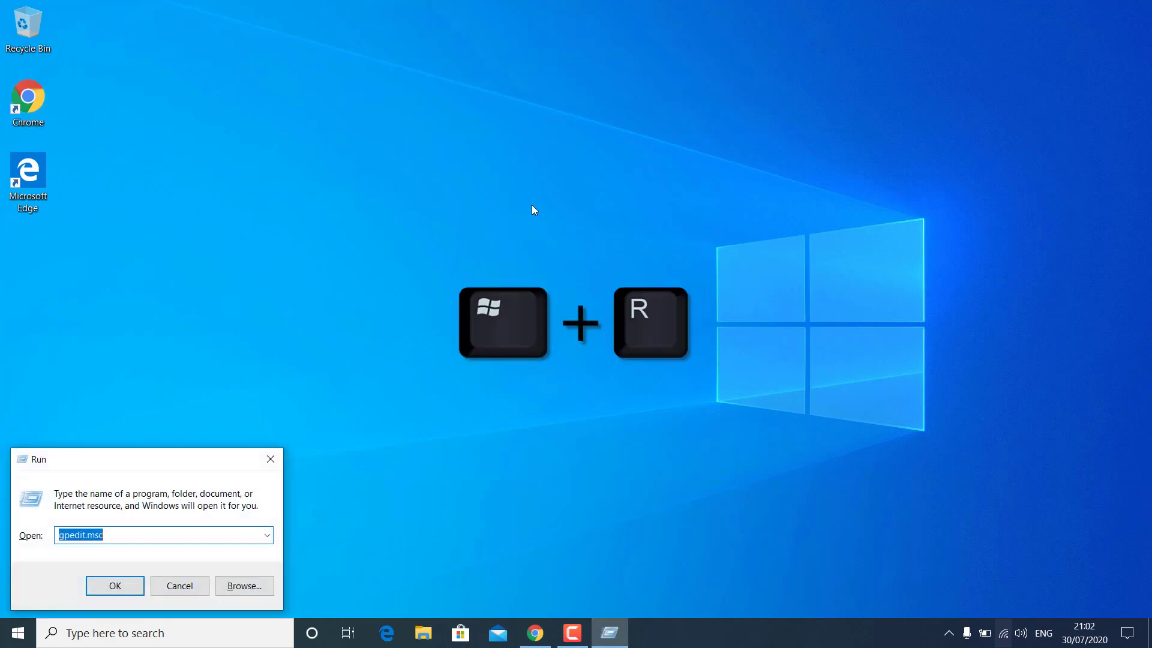
key(BackSpace)
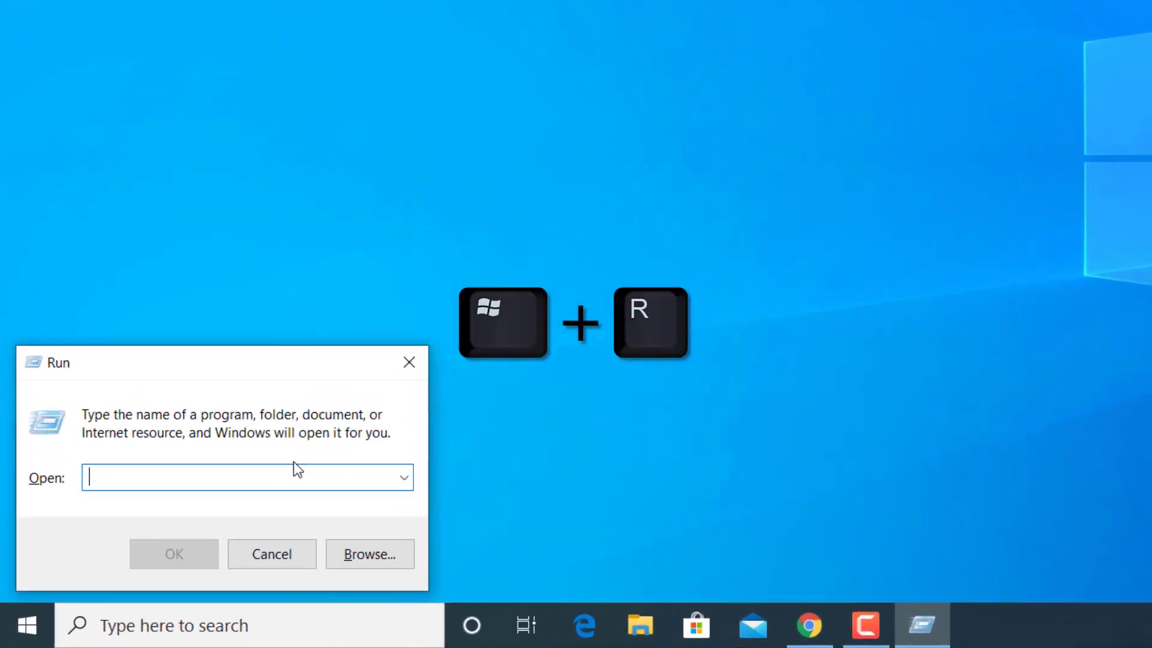
text(gpedi)
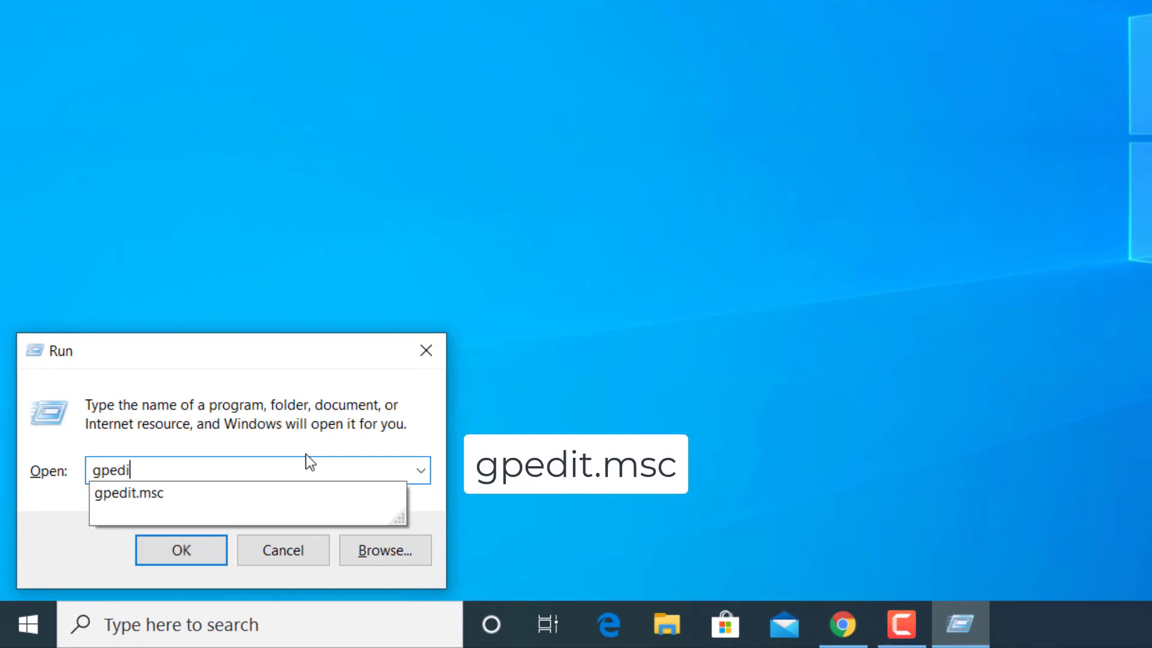
text(t.msc)
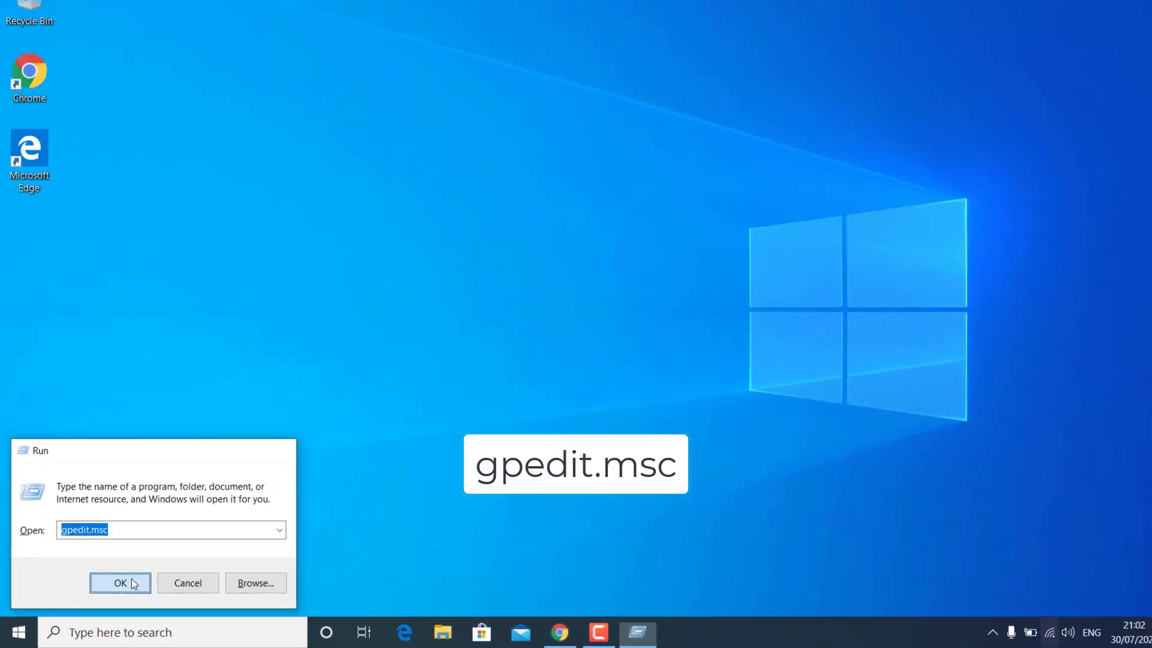
click(183, 550)
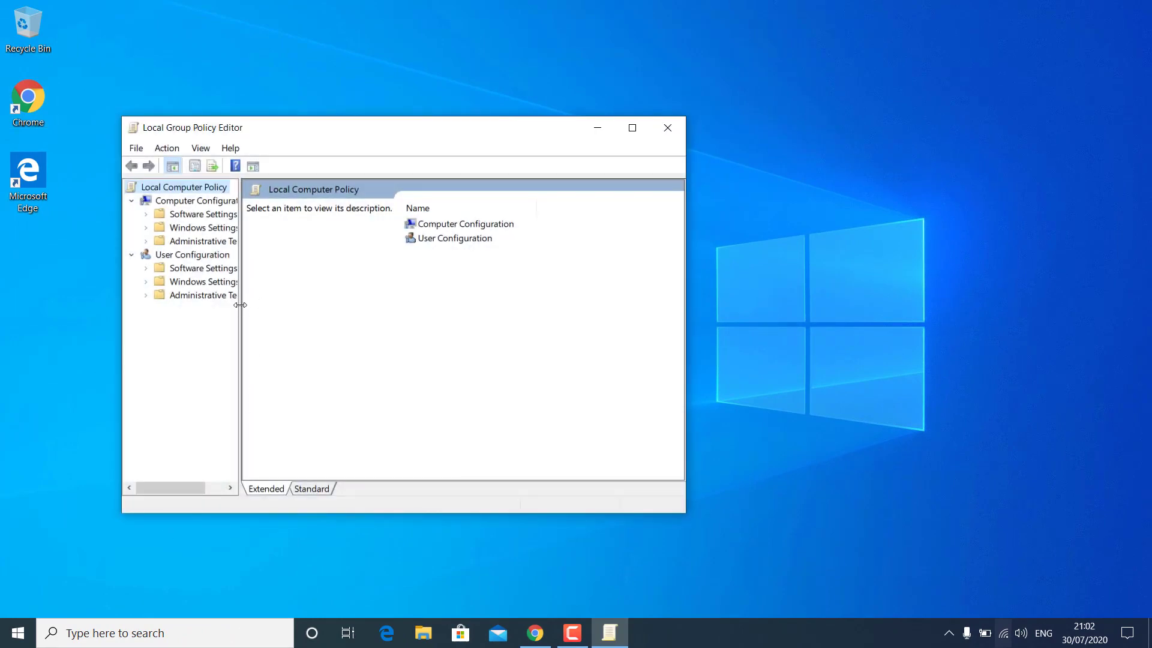
drag(239, 308, 368, 300)
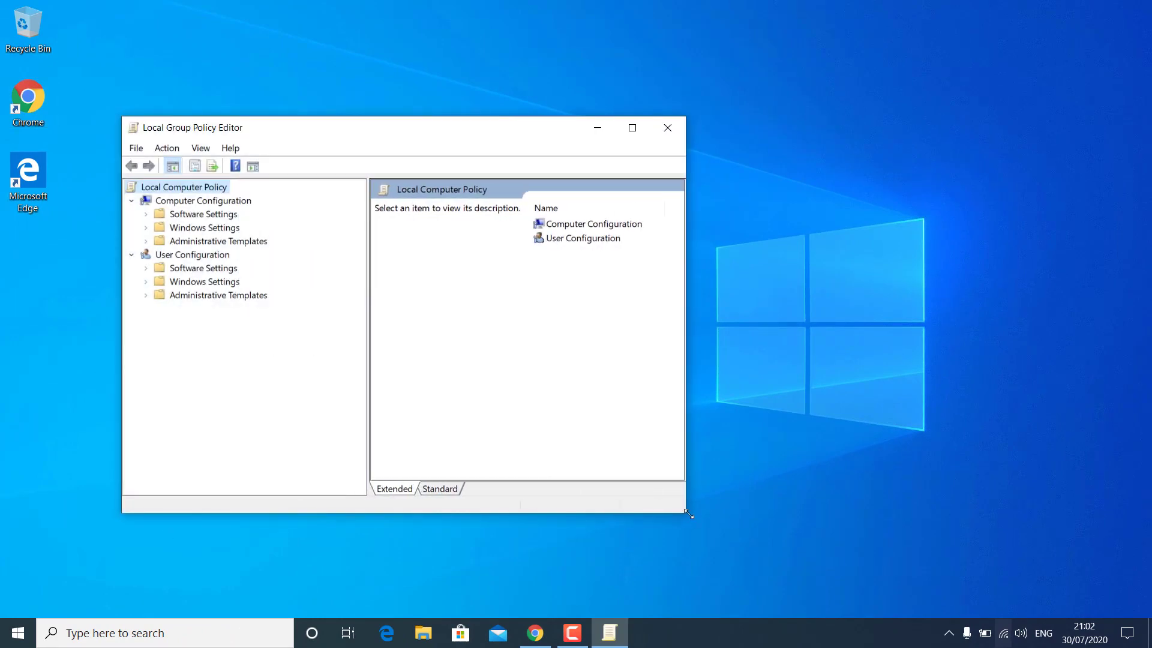
drag(689, 515, 992, 608)
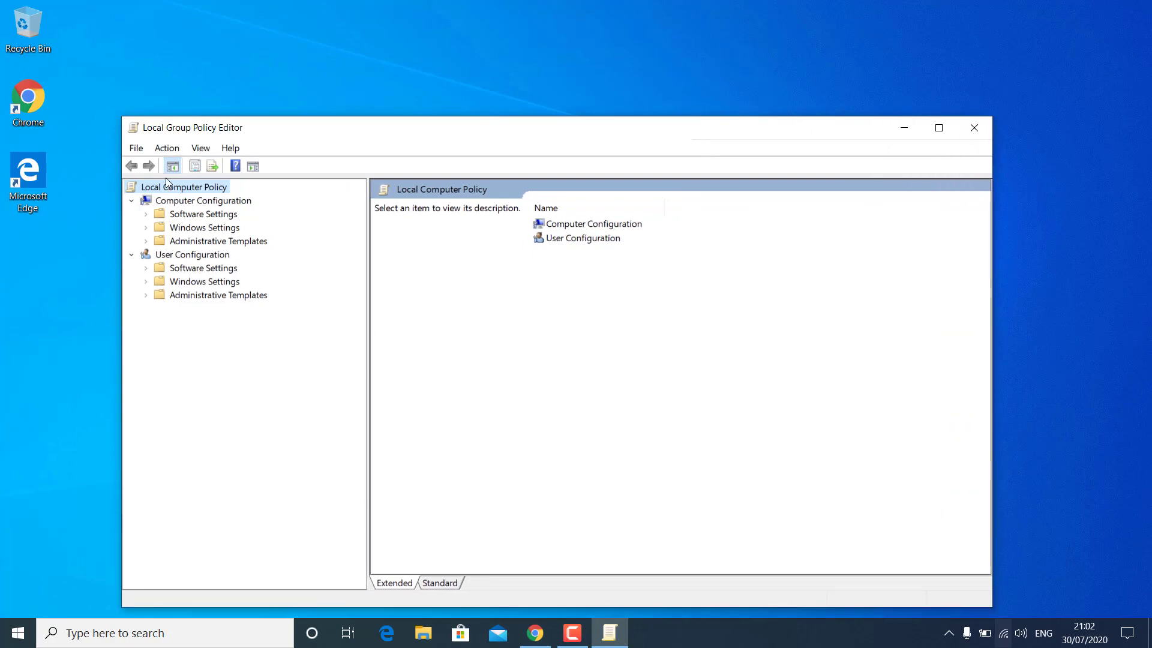
Step: Show the Windows Update policies under Computer Configuration > Administrative Templates > Windows Components
click(146, 241)
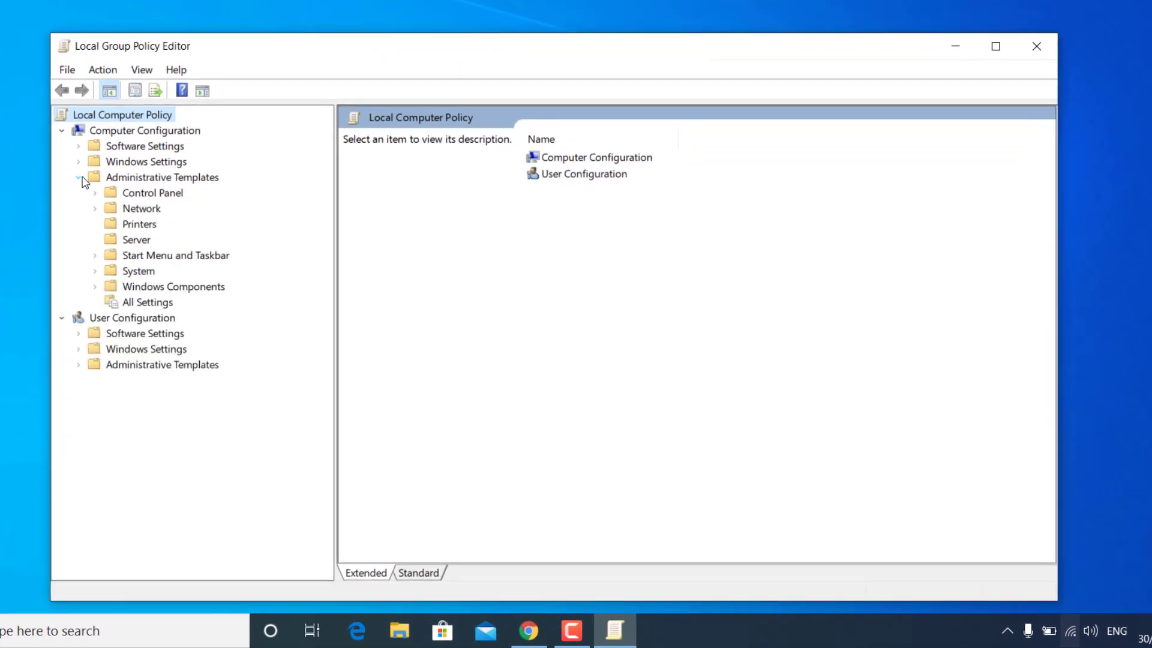
click(98, 288)
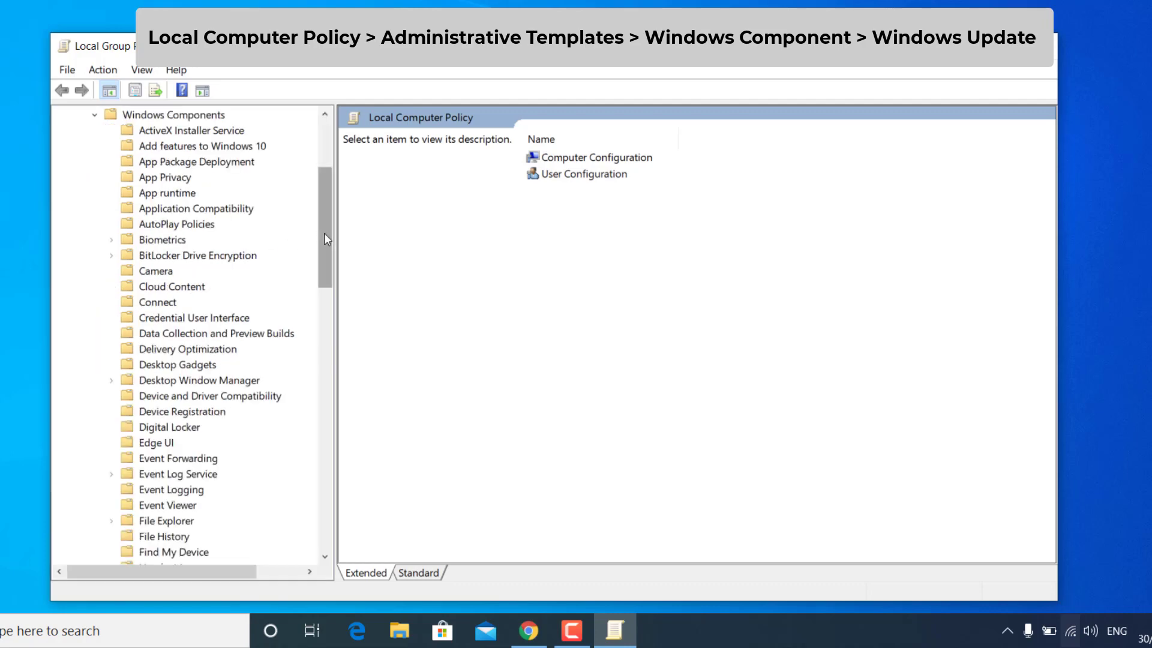
drag(324, 233, 323, 498)
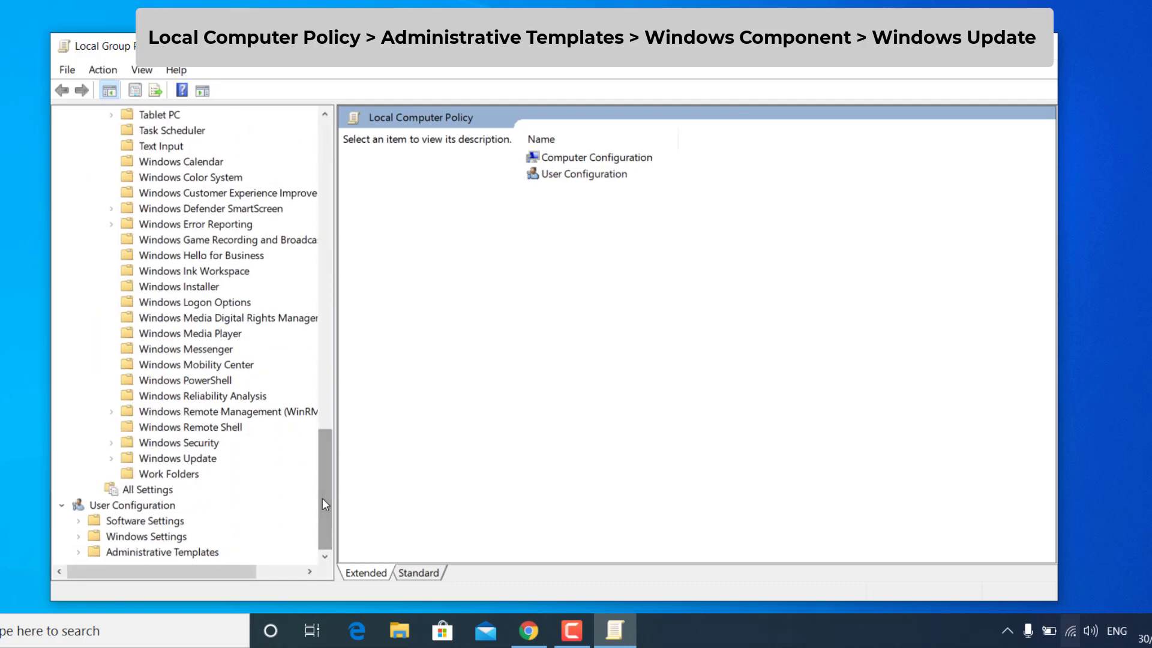
click(203, 460)
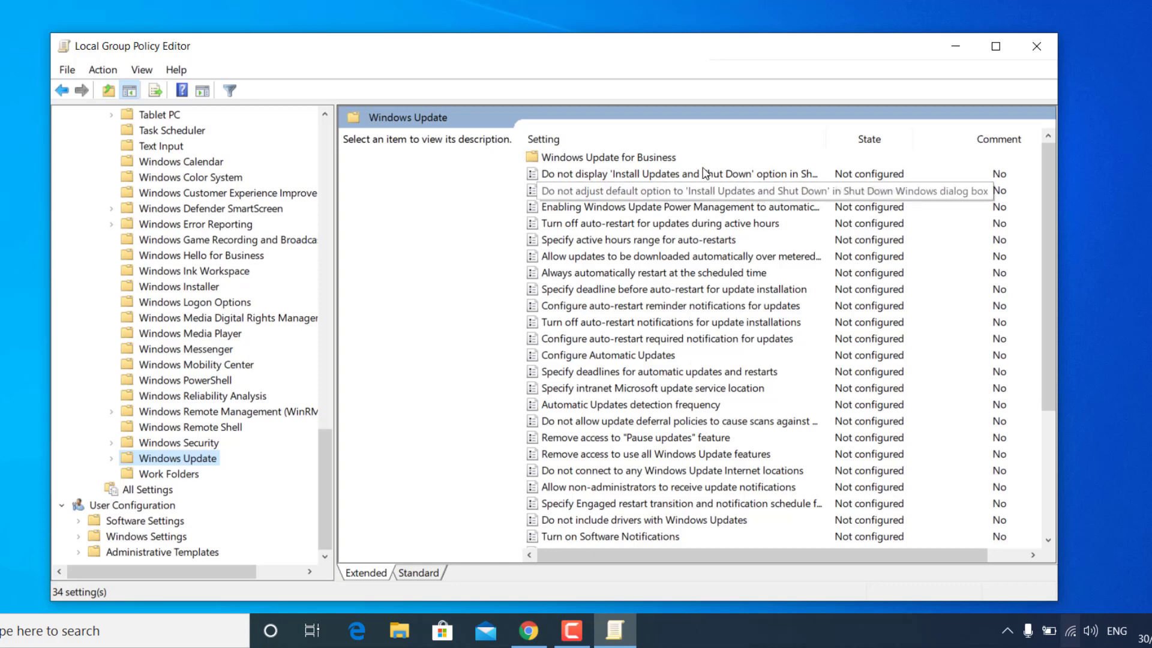
Step: Set the Configure Automatic Updates policy to Disabled, apply the change and close its dialog
click(667, 355)
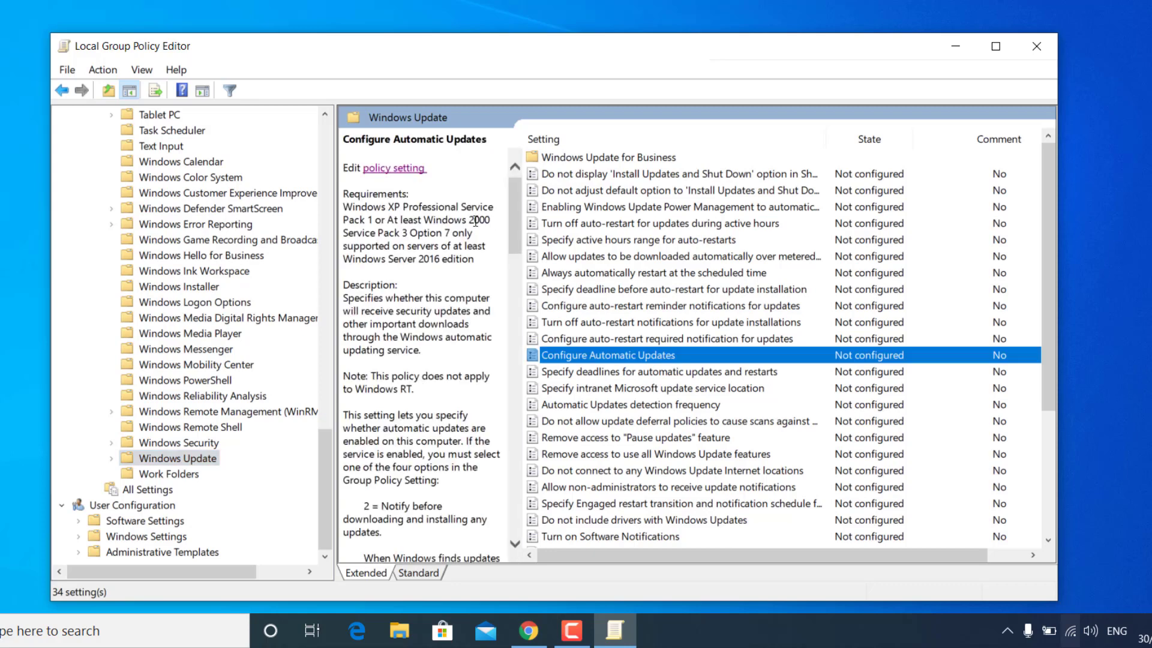
click(397, 171)
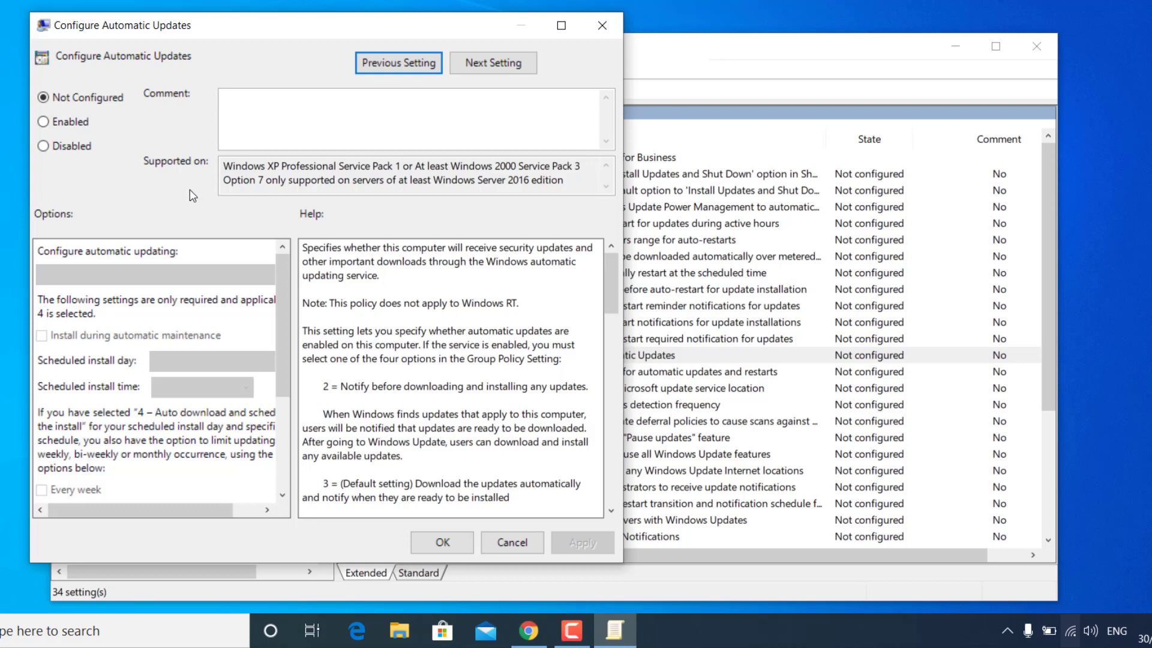
click(71, 146)
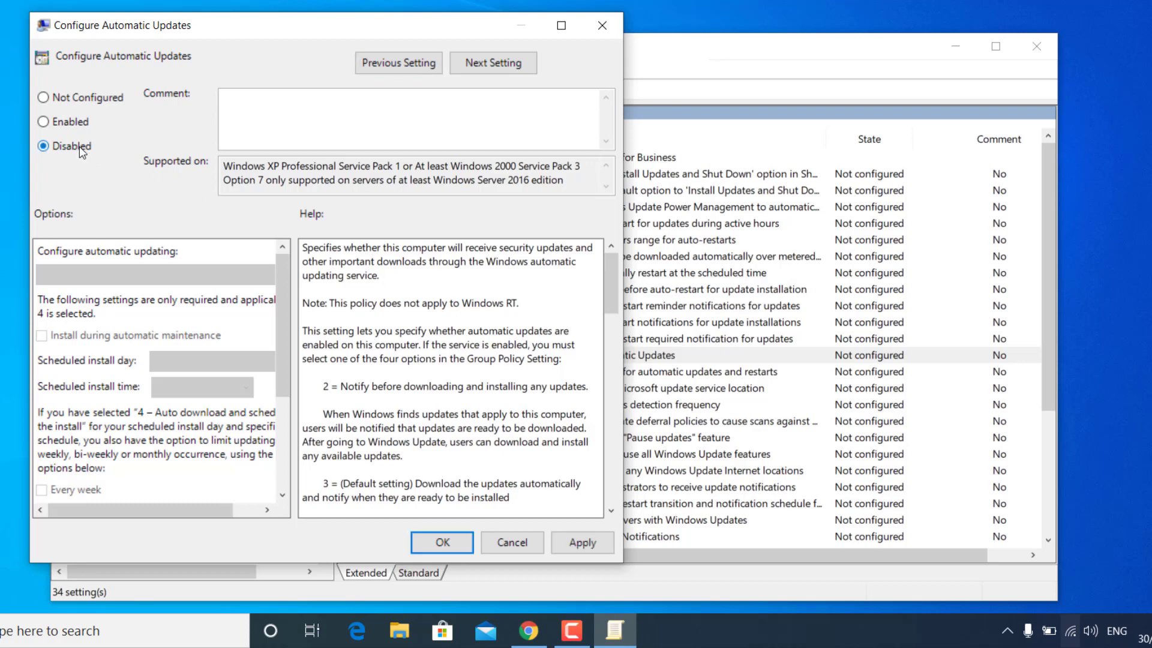
click(582, 542)
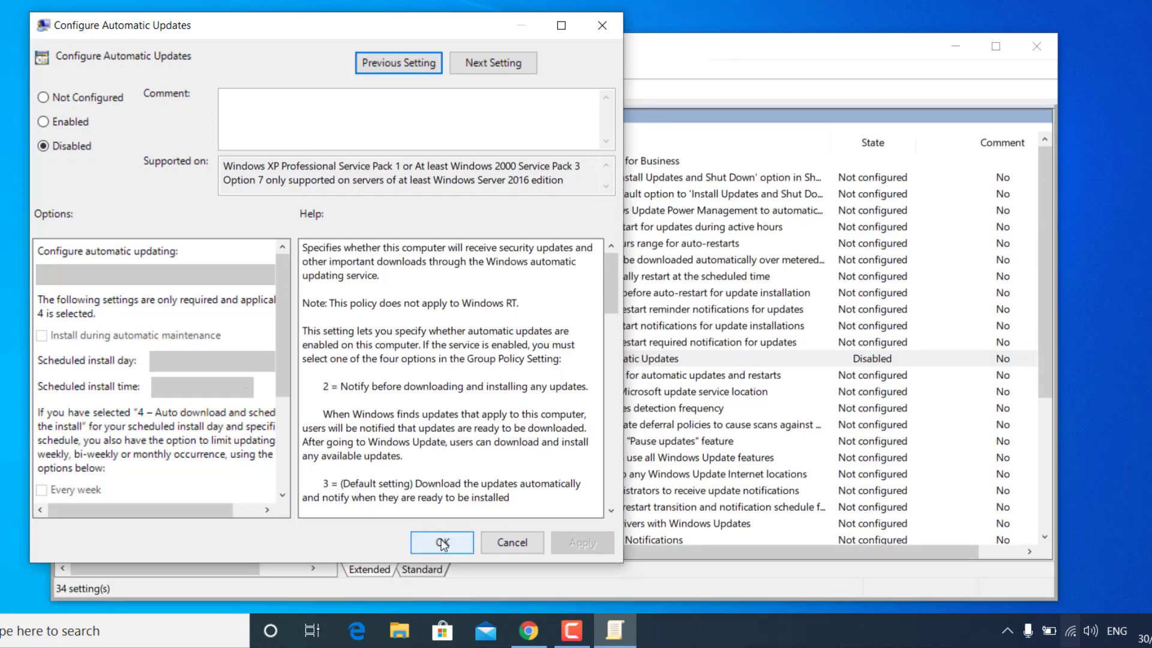
click(443, 543)
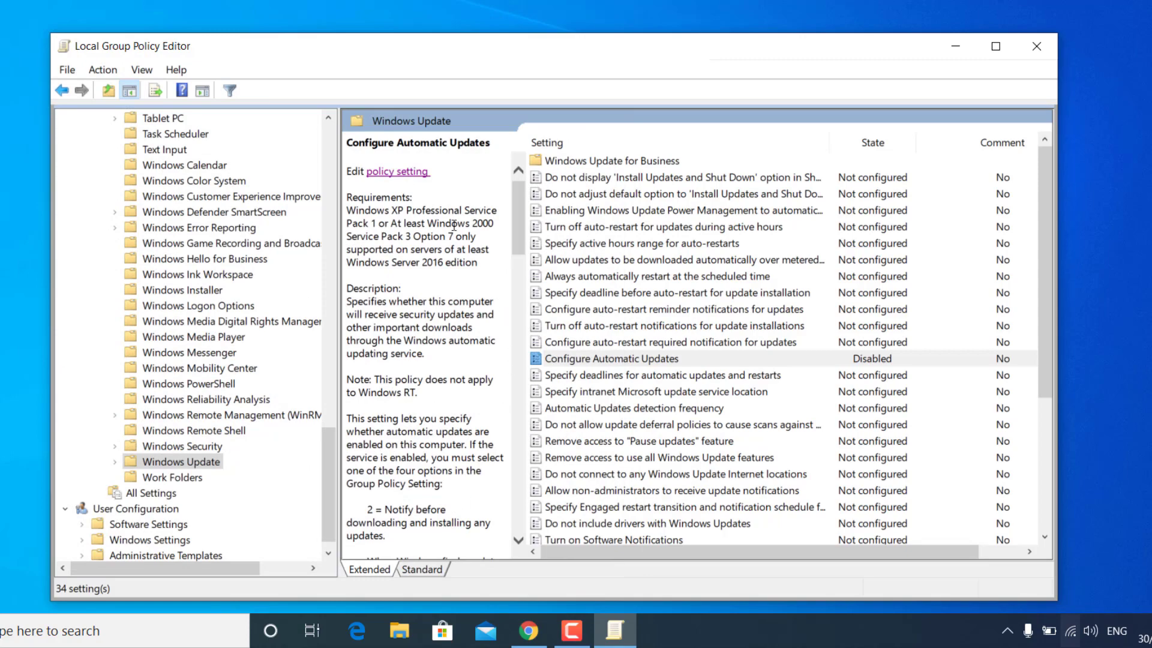
Step: Reopen the Configure Automatic Updates policy, view the automatic updating choices offered under Enabled, and set it back to Disabled
click(401, 173)
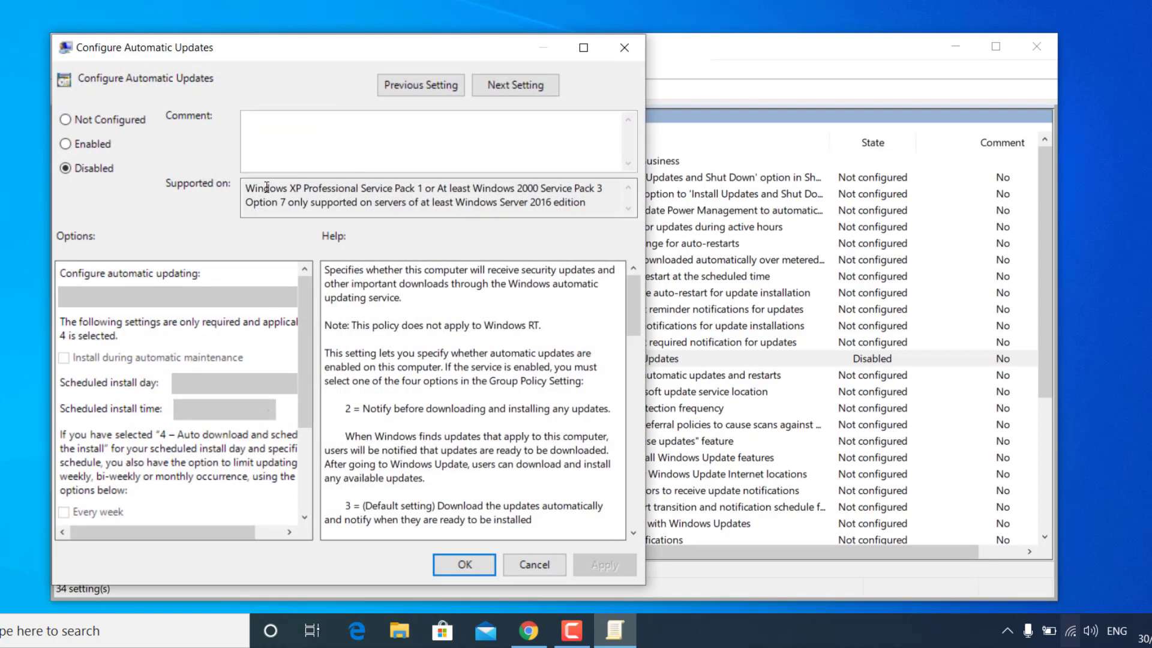
click(99, 147)
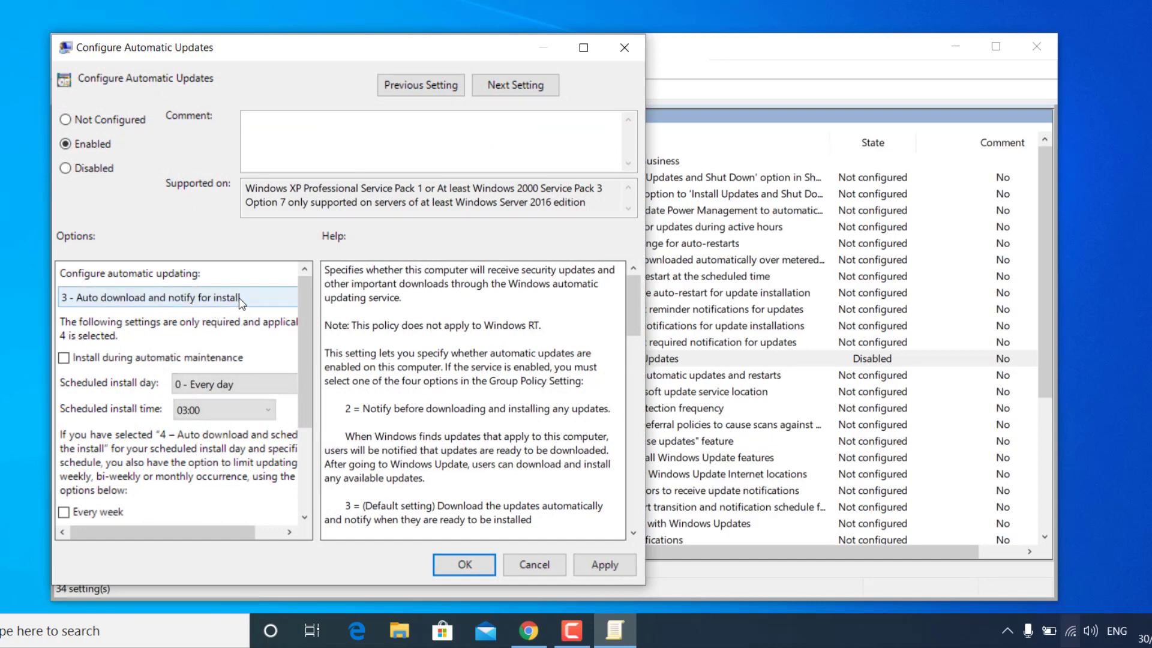
click(180, 296)
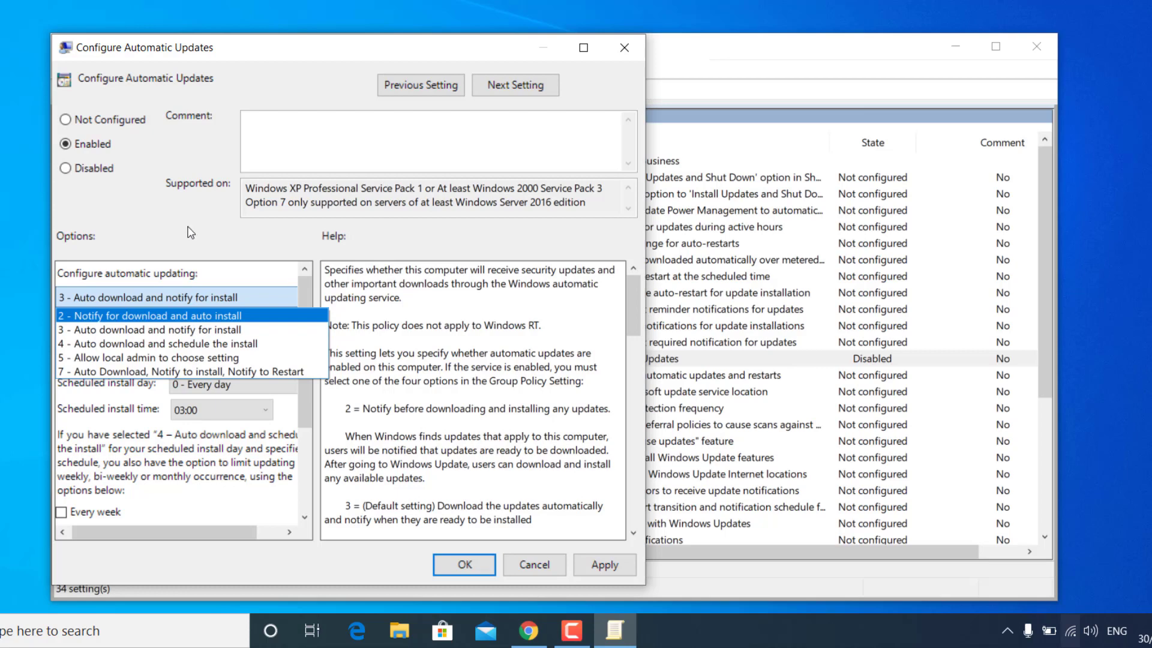
click(207, 303)
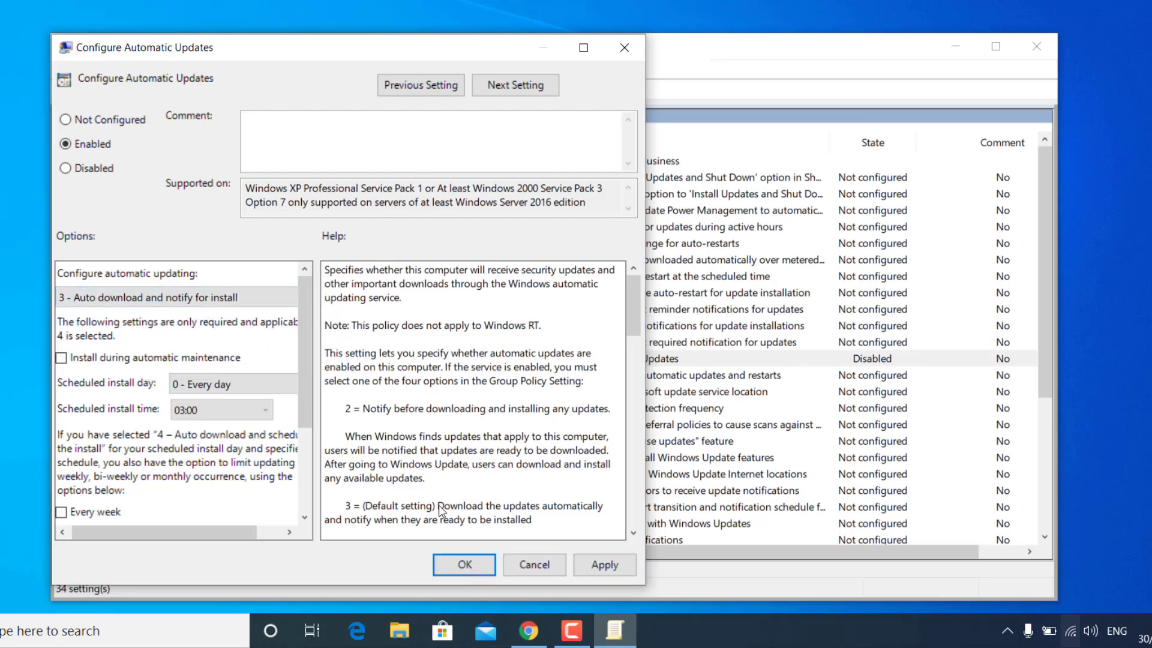
click(94, 170)
click(594, 565)
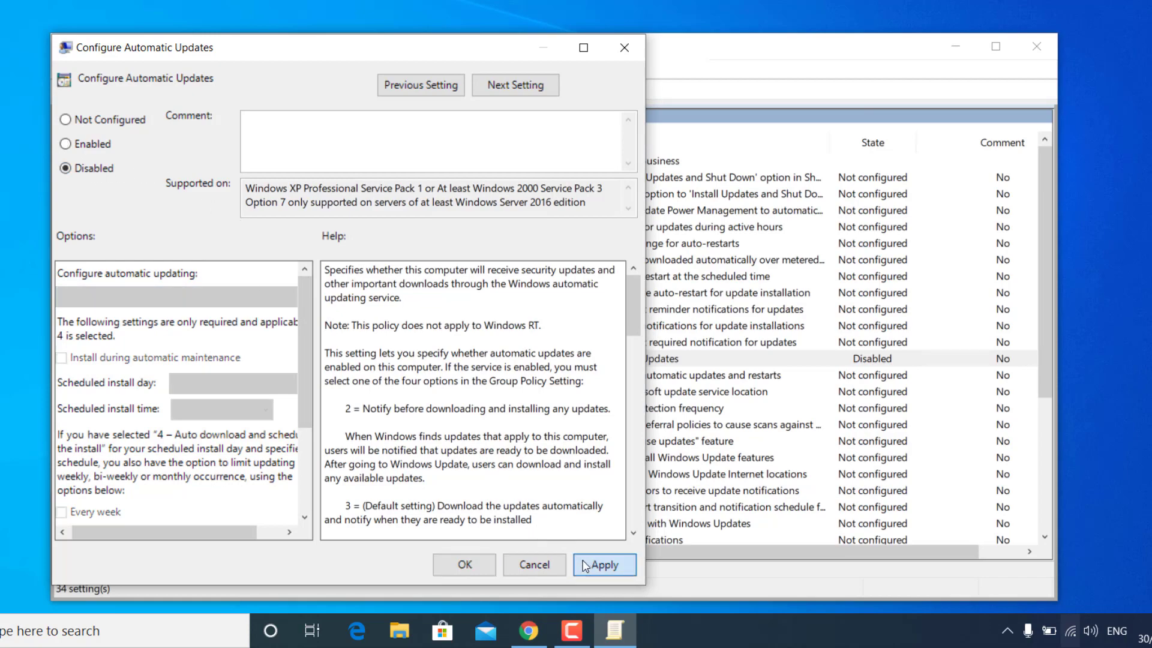
click(438, 565)
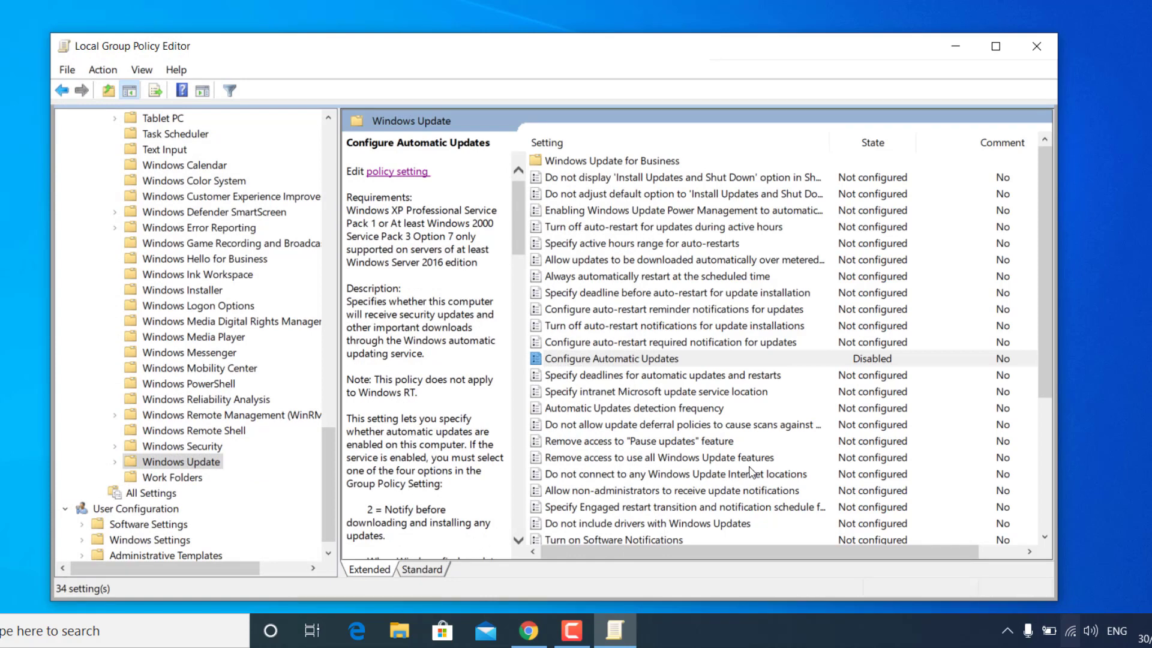
Step: Enable the Display options for update notifications policy with "2 – Disable all notifications, including restart warnings", and close the Group Policy Editor
drag(1045, 351, 1049, 494)
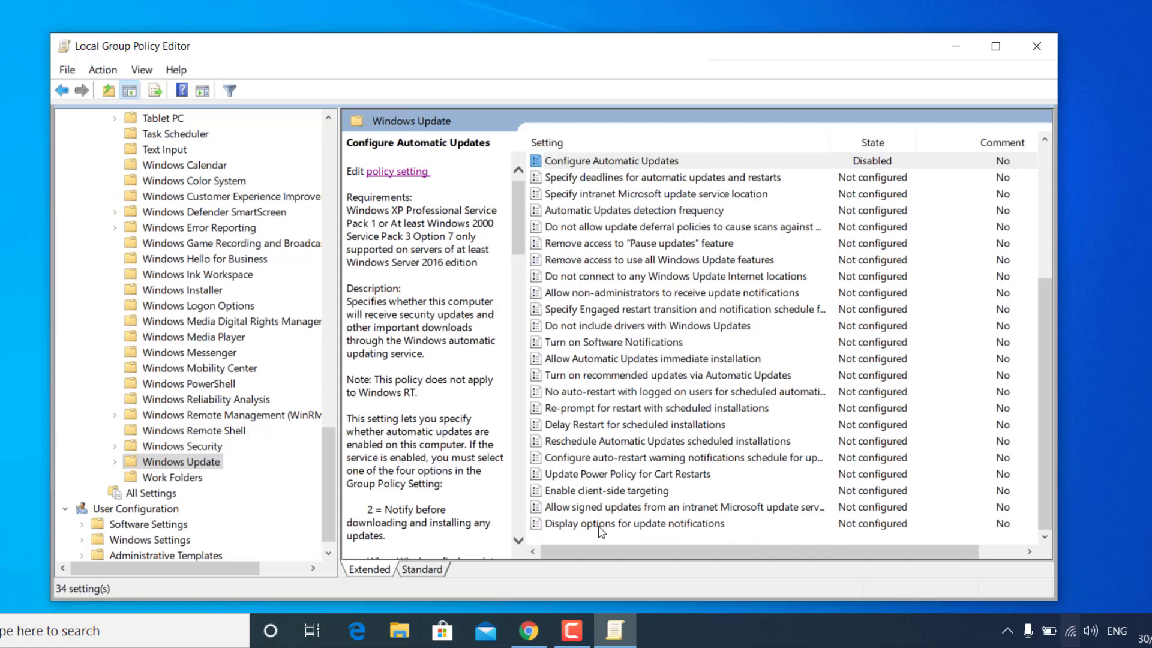
click(620, 528)
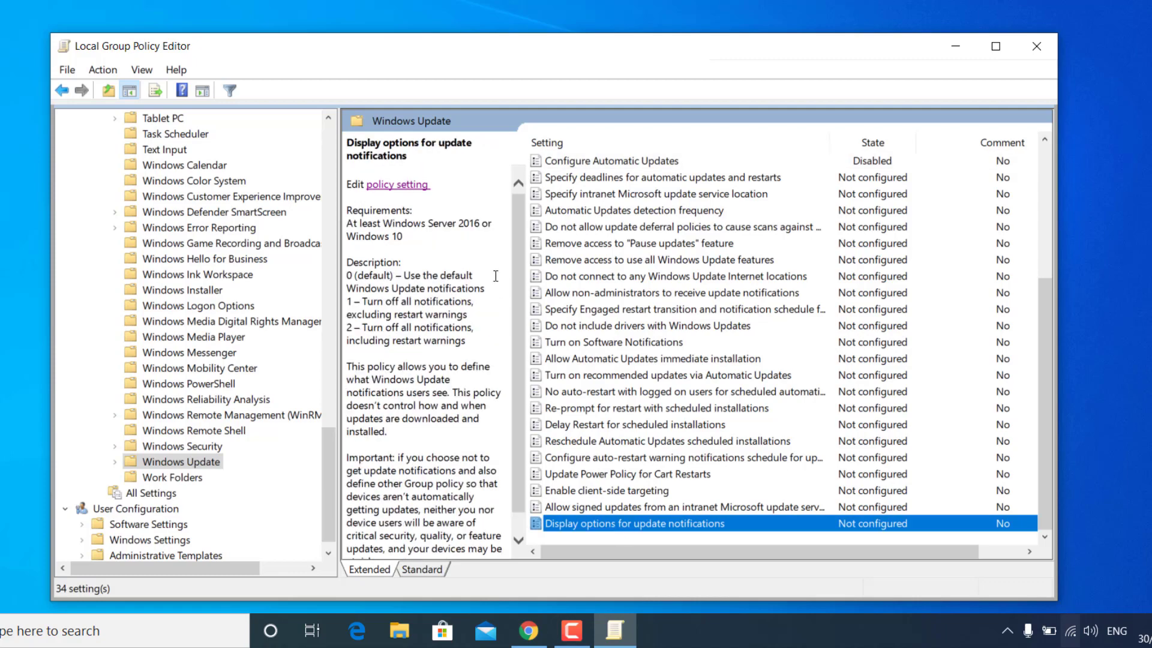
click(404, 188)
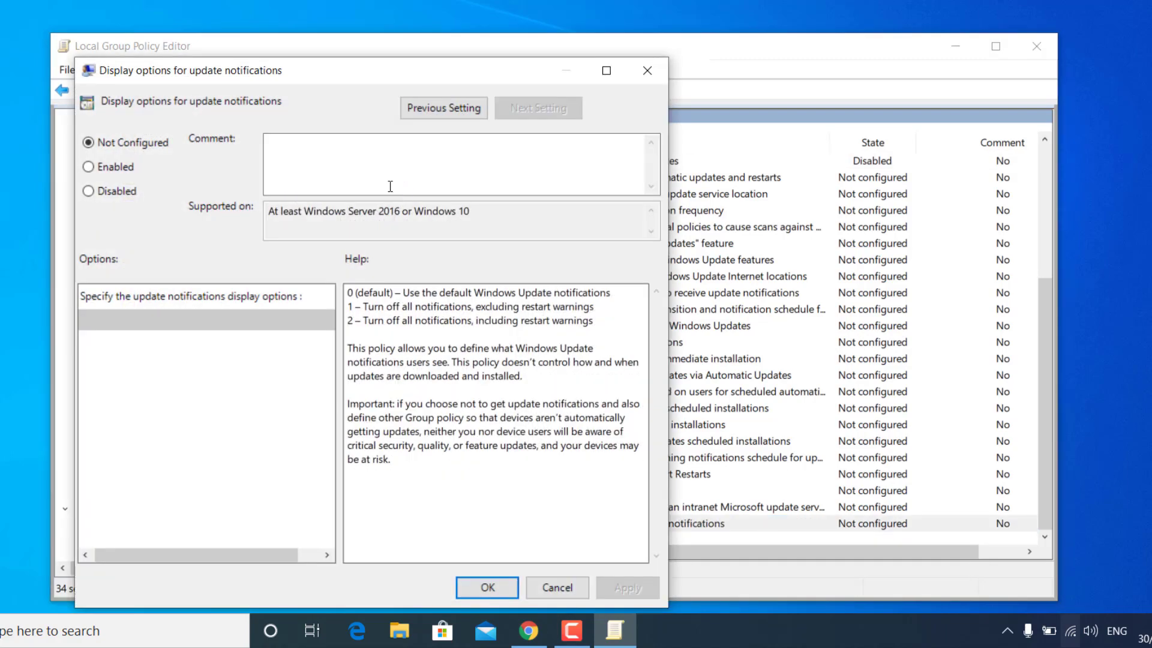
click(115, 171)
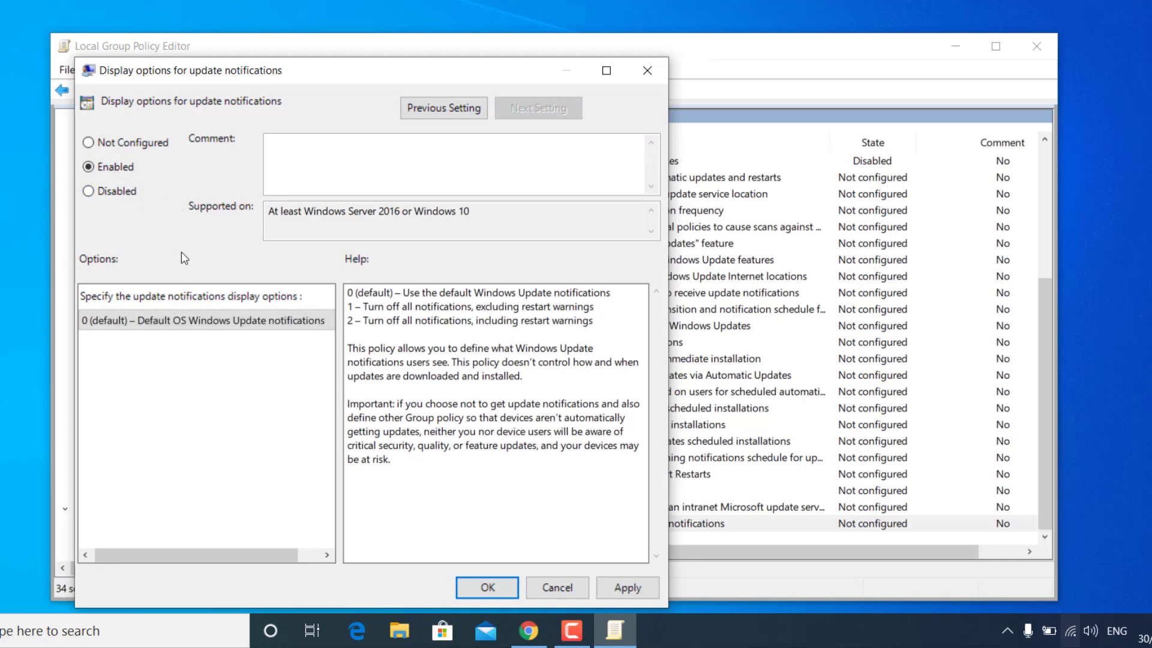
click(221, 325)
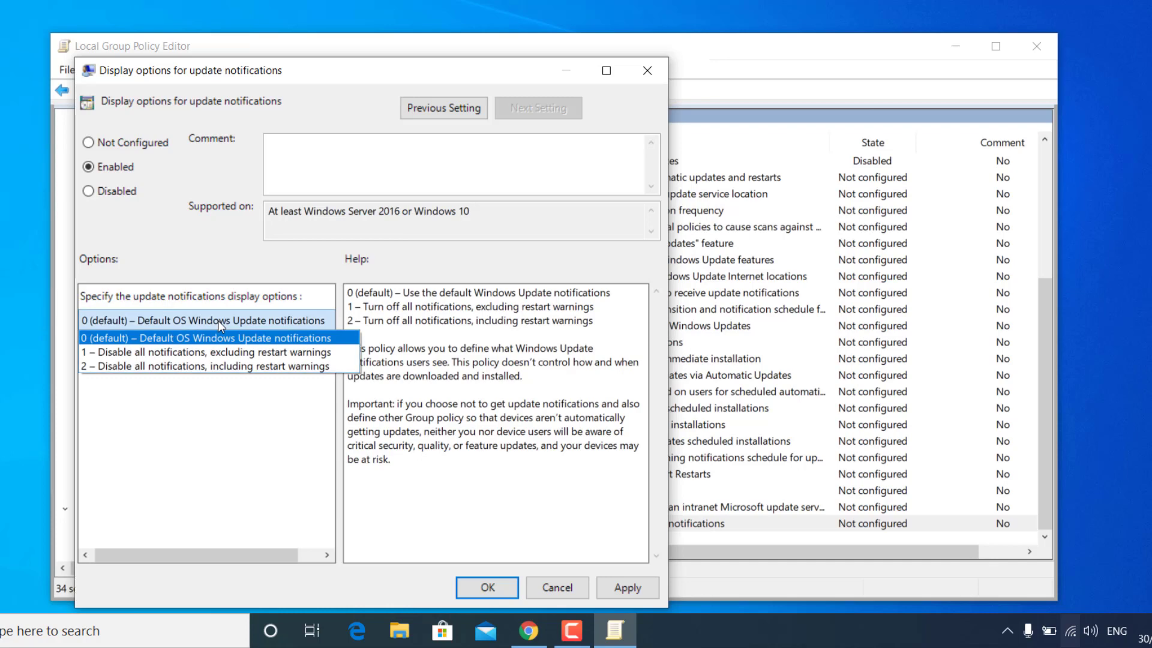
click(231, 372)
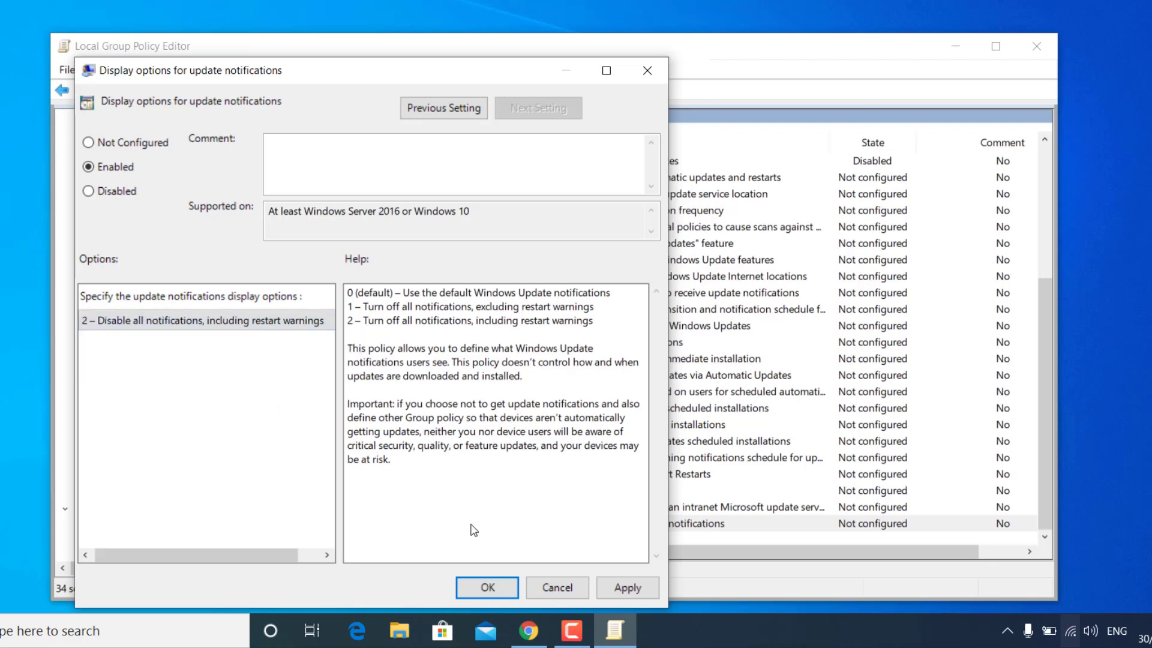
click(615, 585)
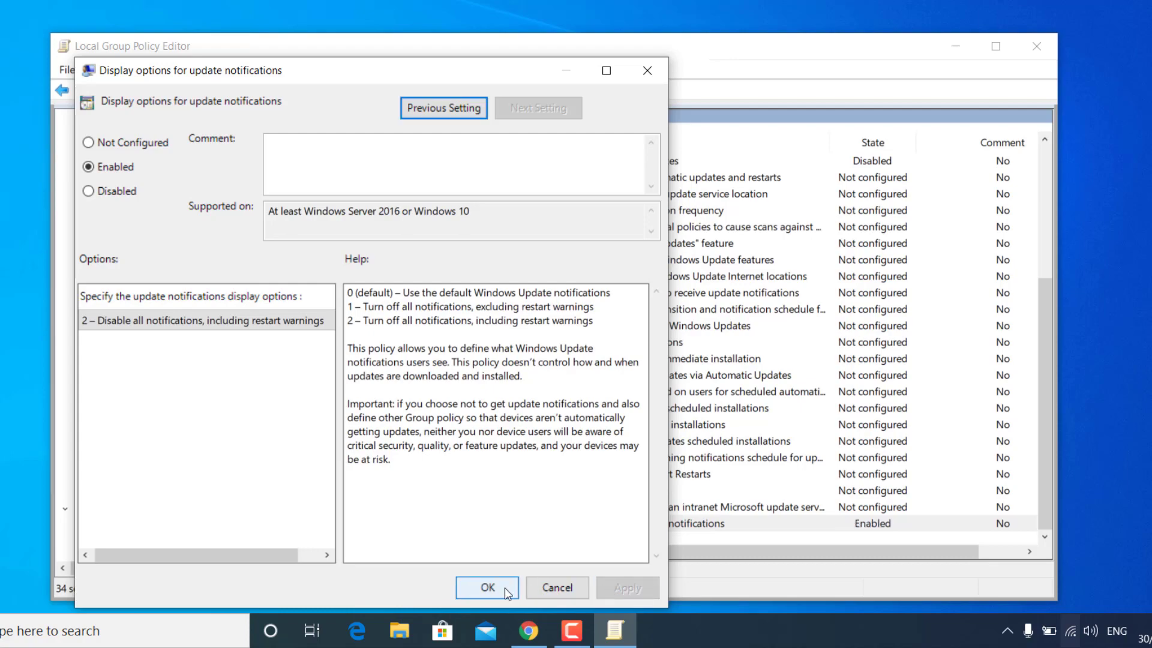
click(488, 588)
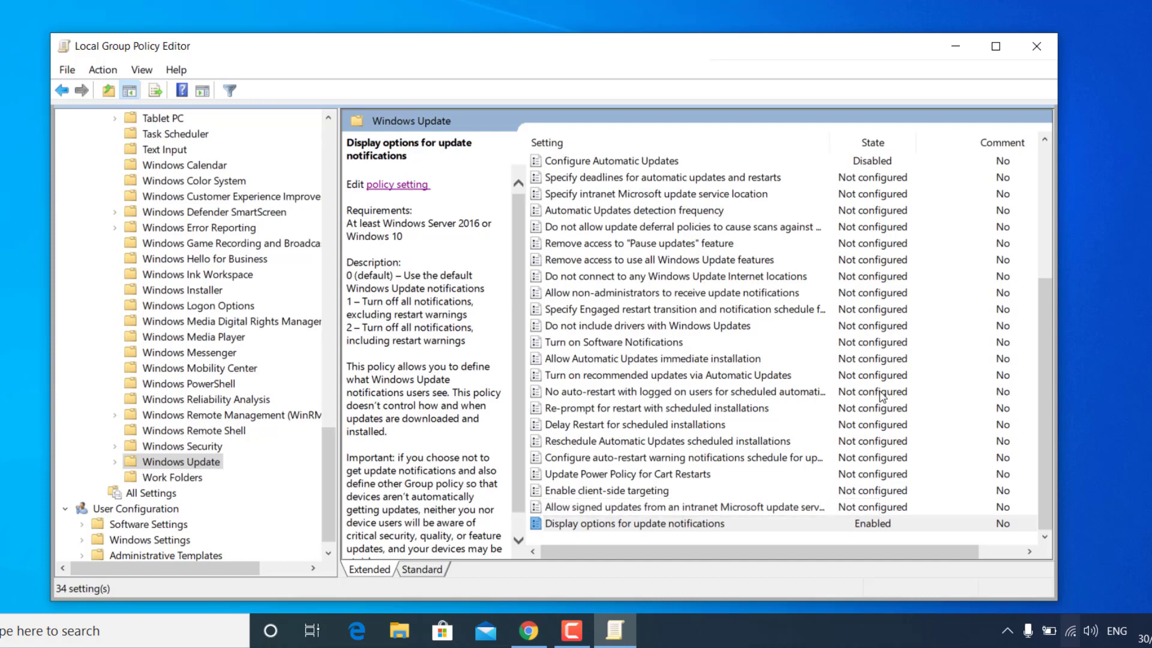
click(1037, 45)
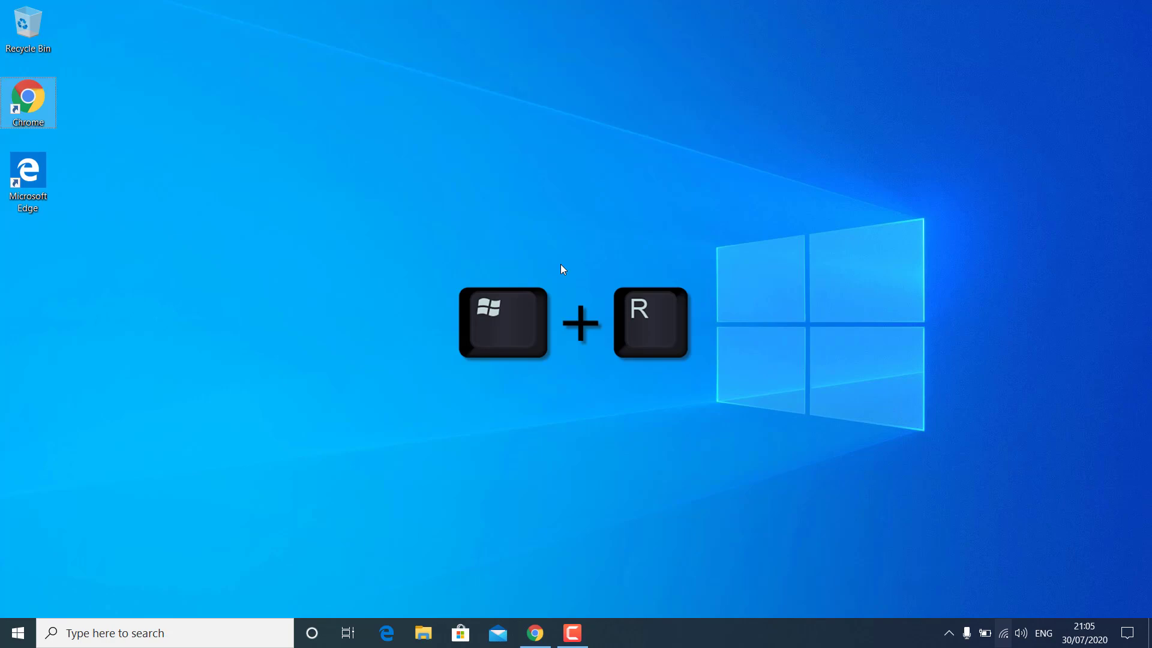
Step: Open the Registry Editor by running regedit
key(super+r)
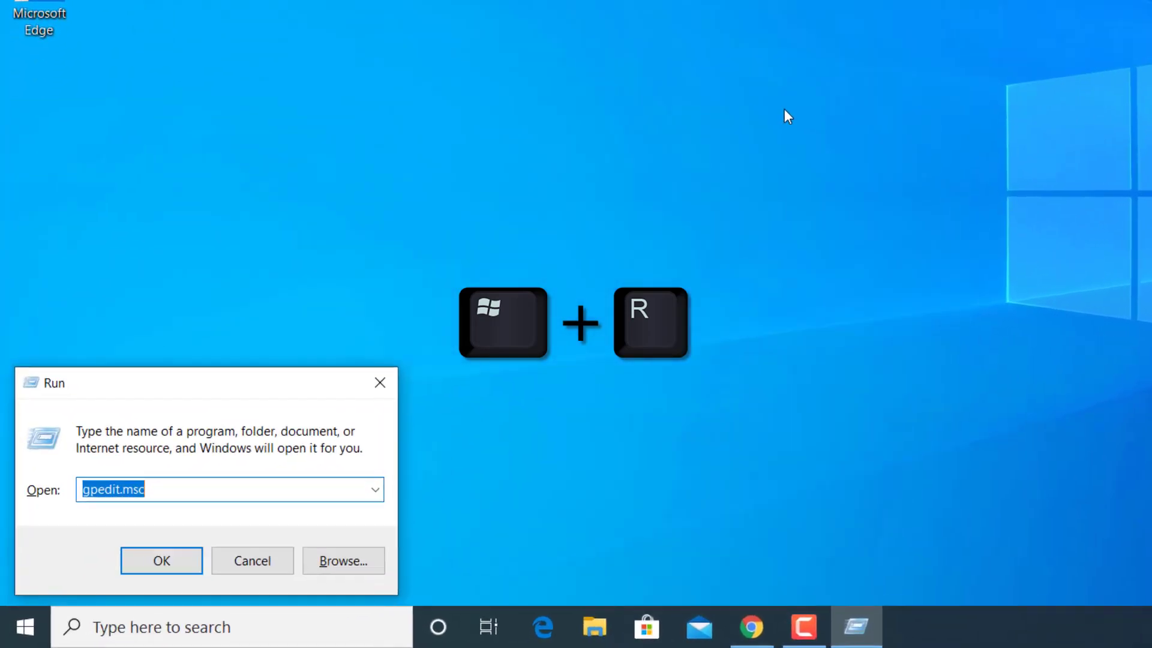
key(BackSpace)
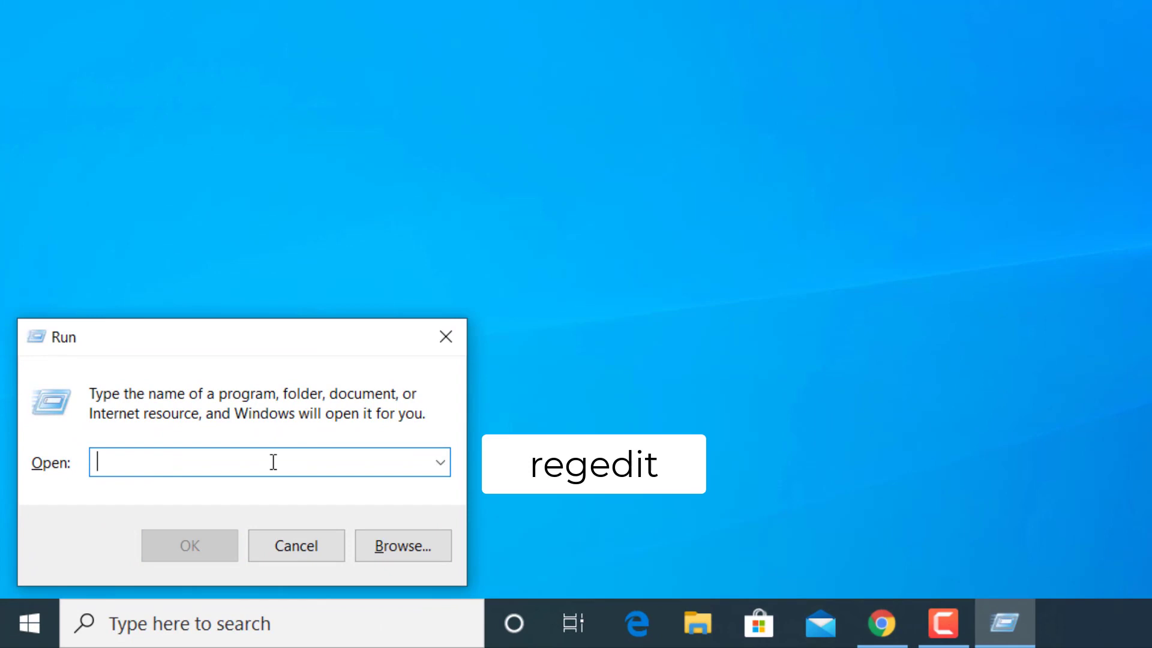
text(regedit)
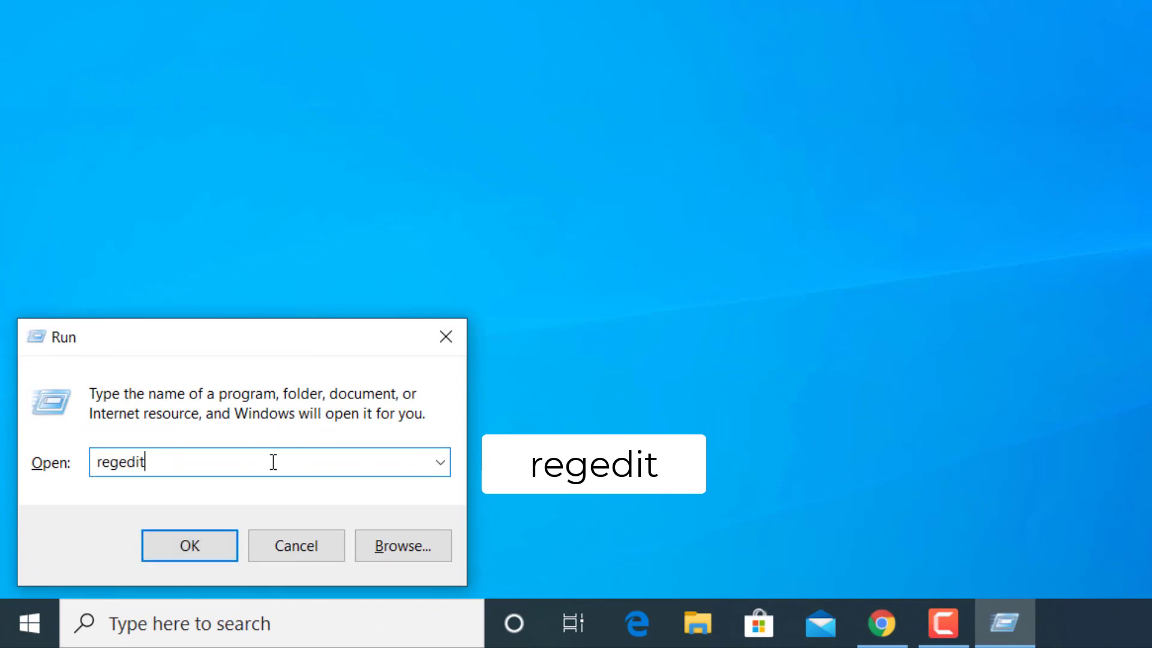
click(196, 542)
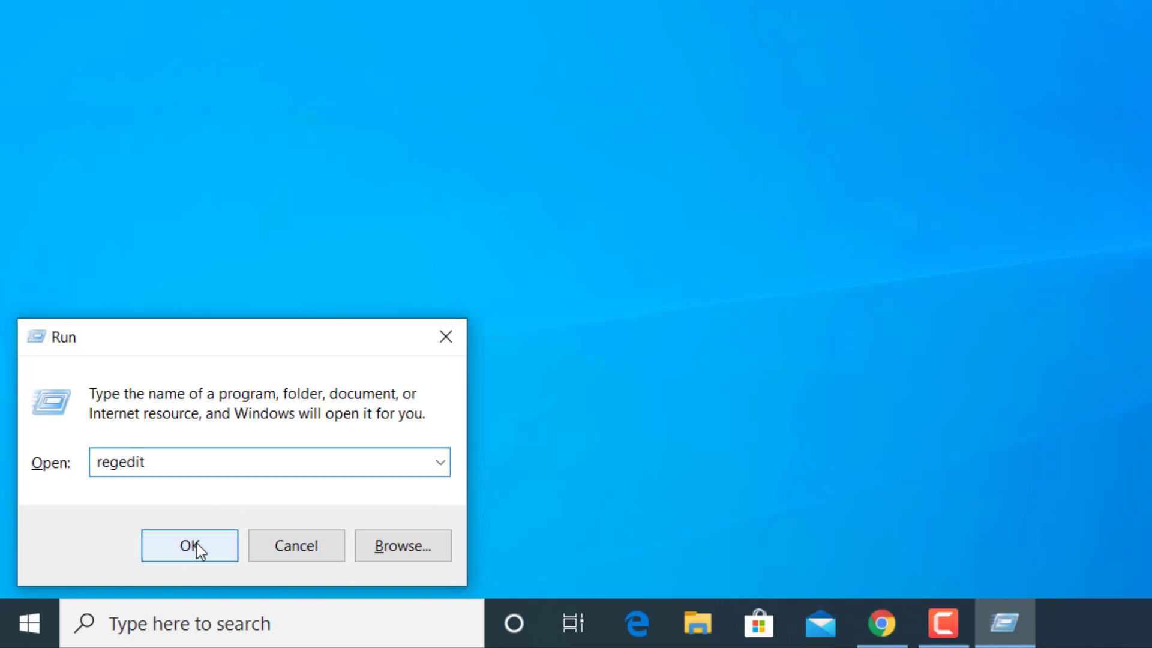
Step: Launch the Registry Editor from the filled-in Run dialog and select the key HKEY_LOCAL_MACHINE\SOFTWARE\Policies\Microsoft\Windows
click(191, 546)
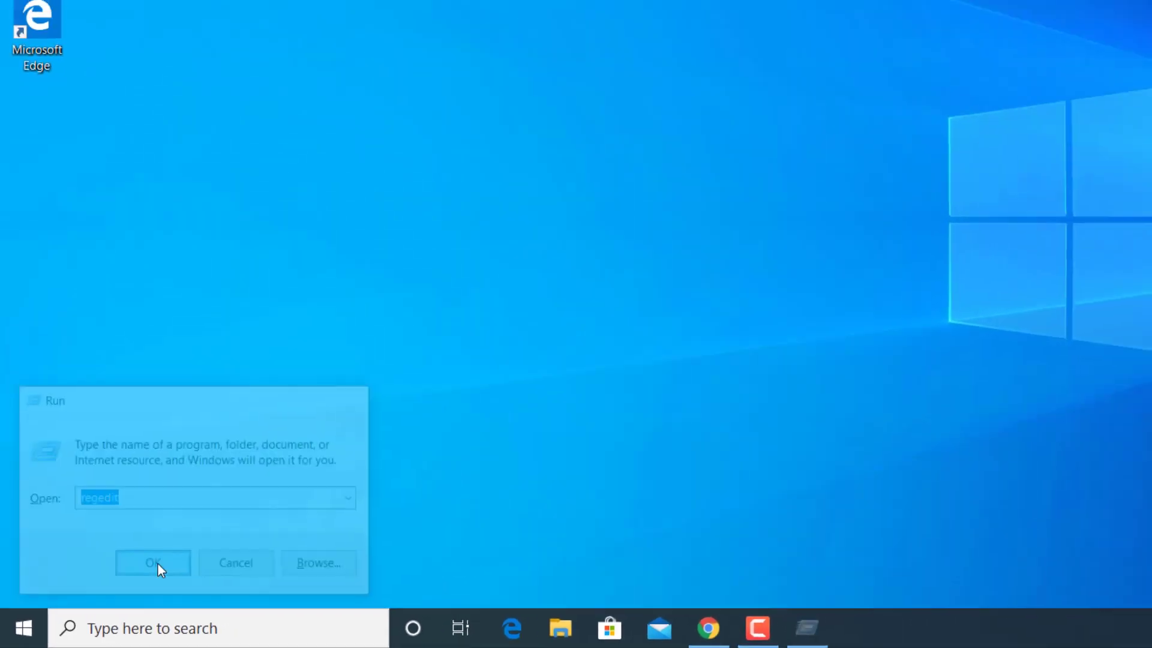
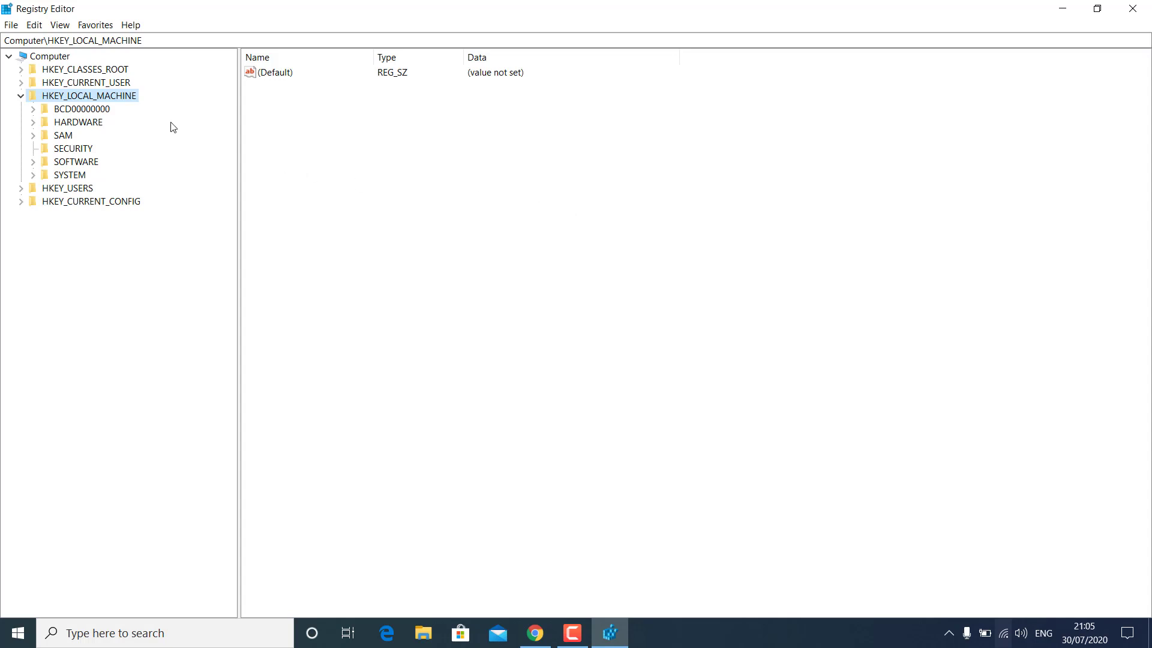
click(22, 96)
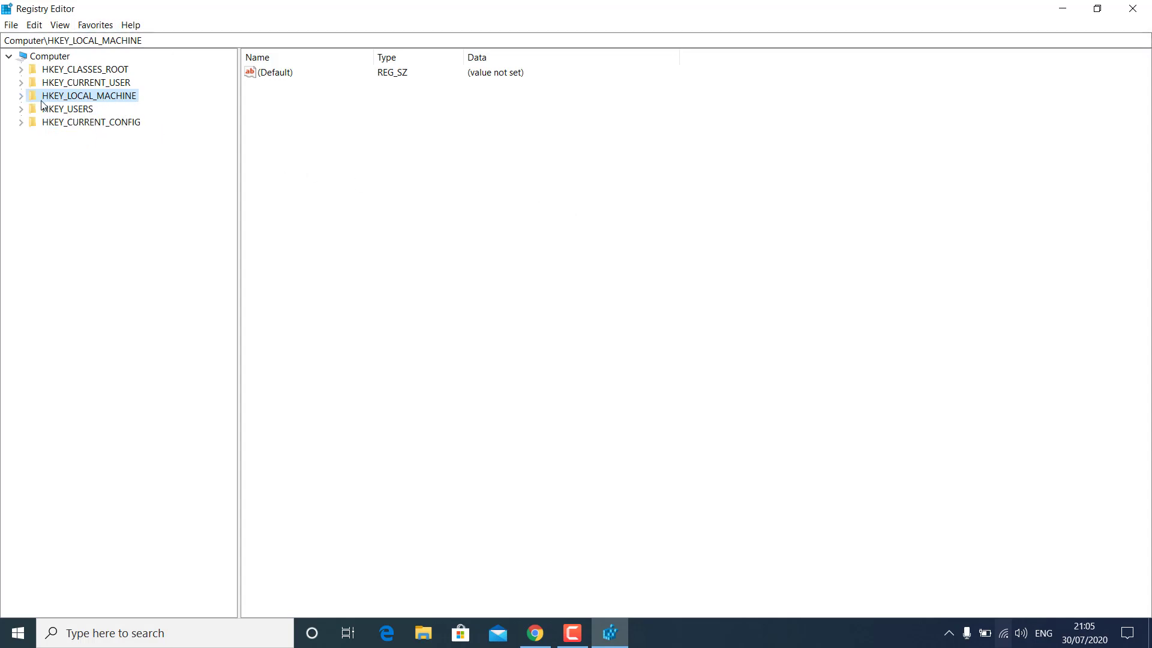
click(21, 96)
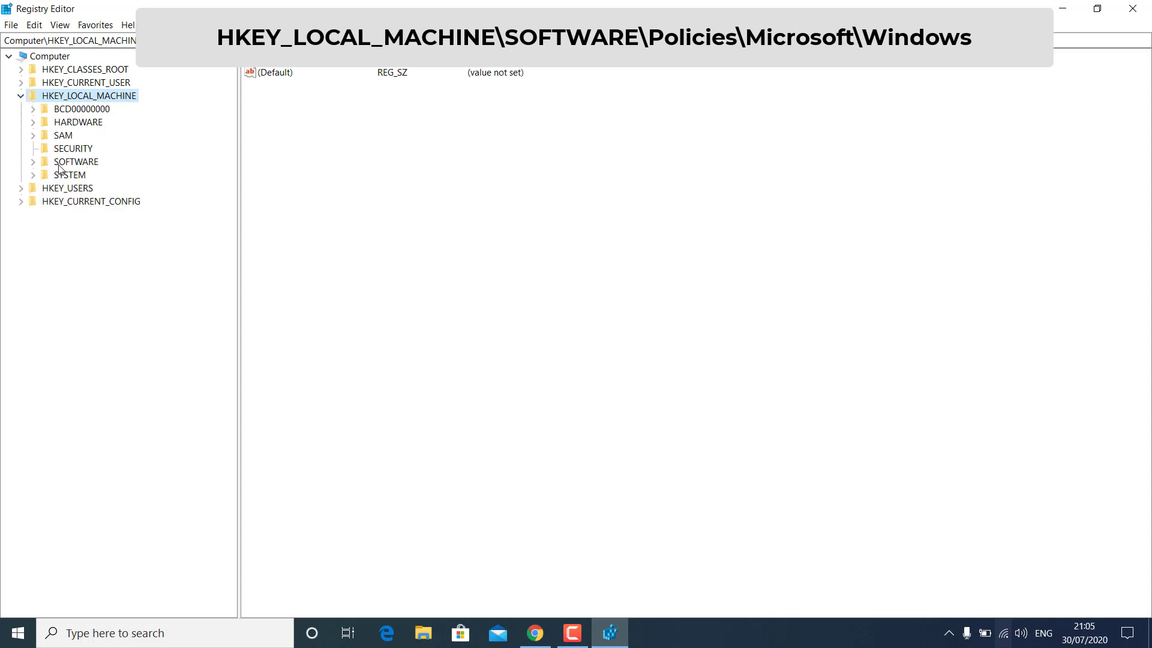
click(32, 162)
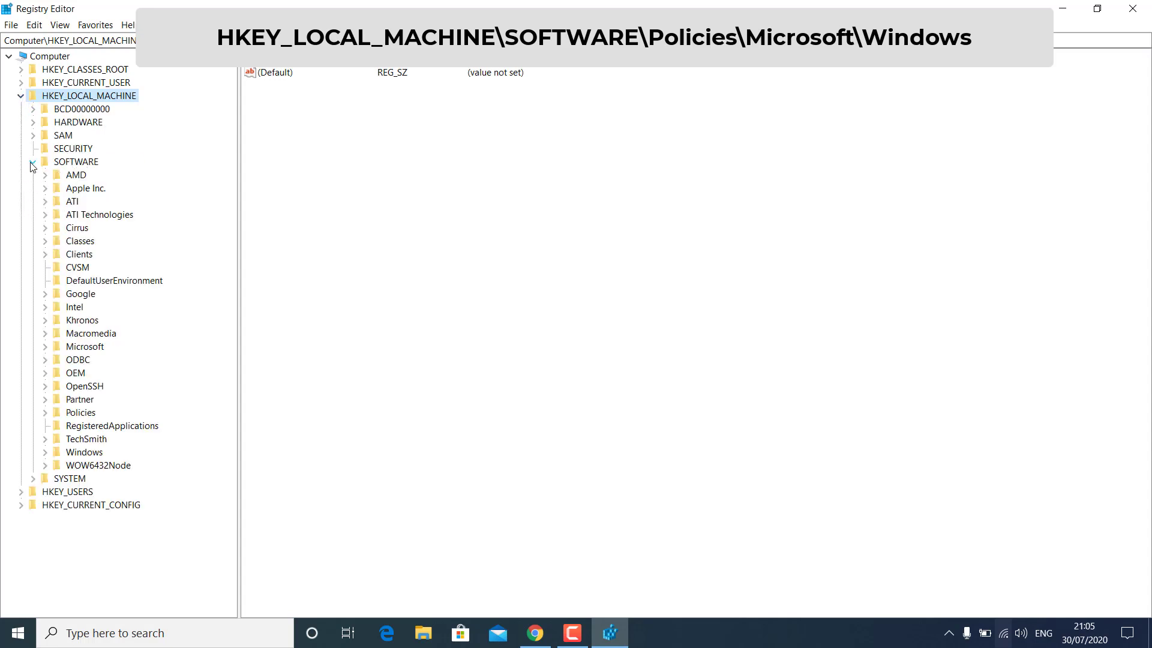
click(46, 413)
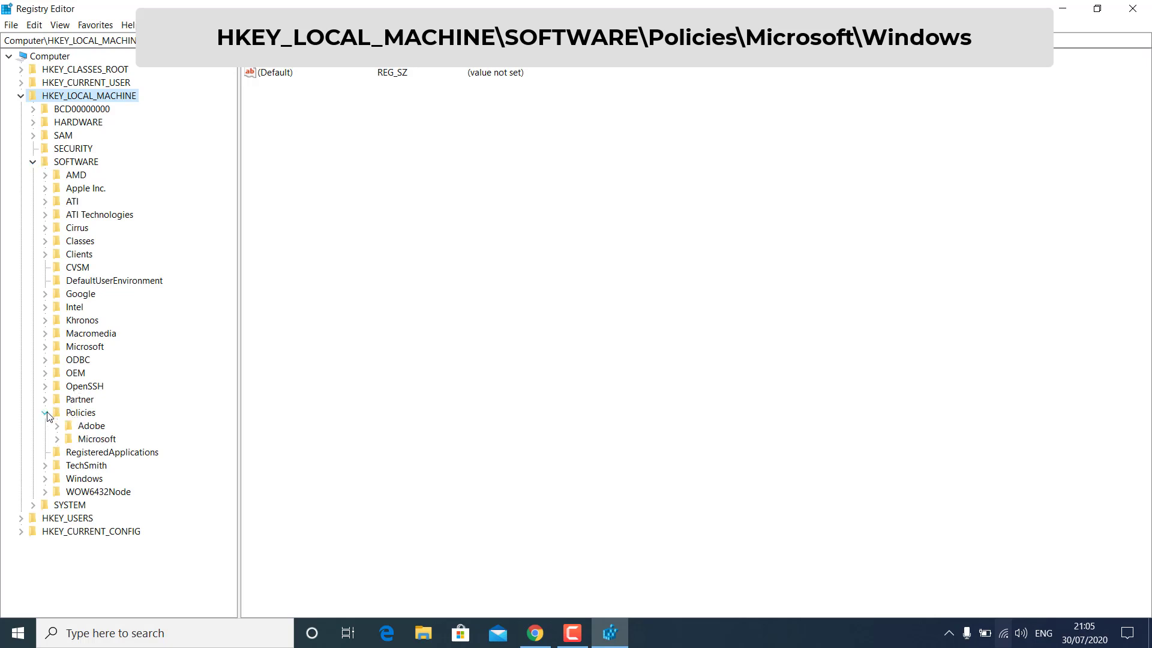
click(58, 441)
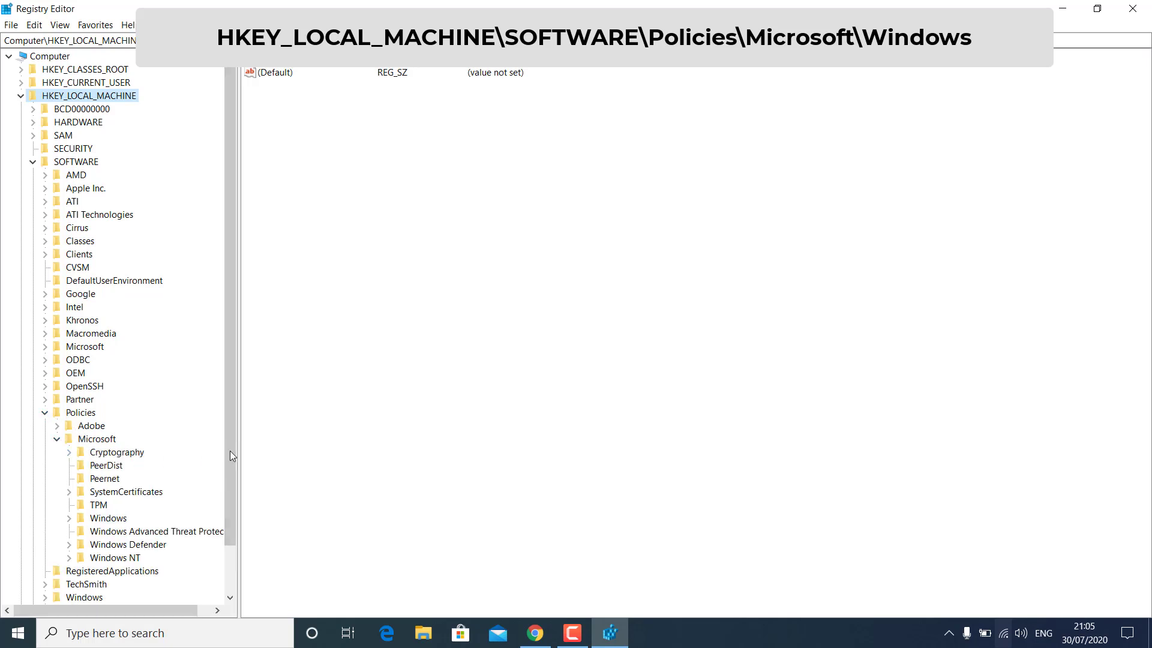
drag(229, 452, 228, 518)
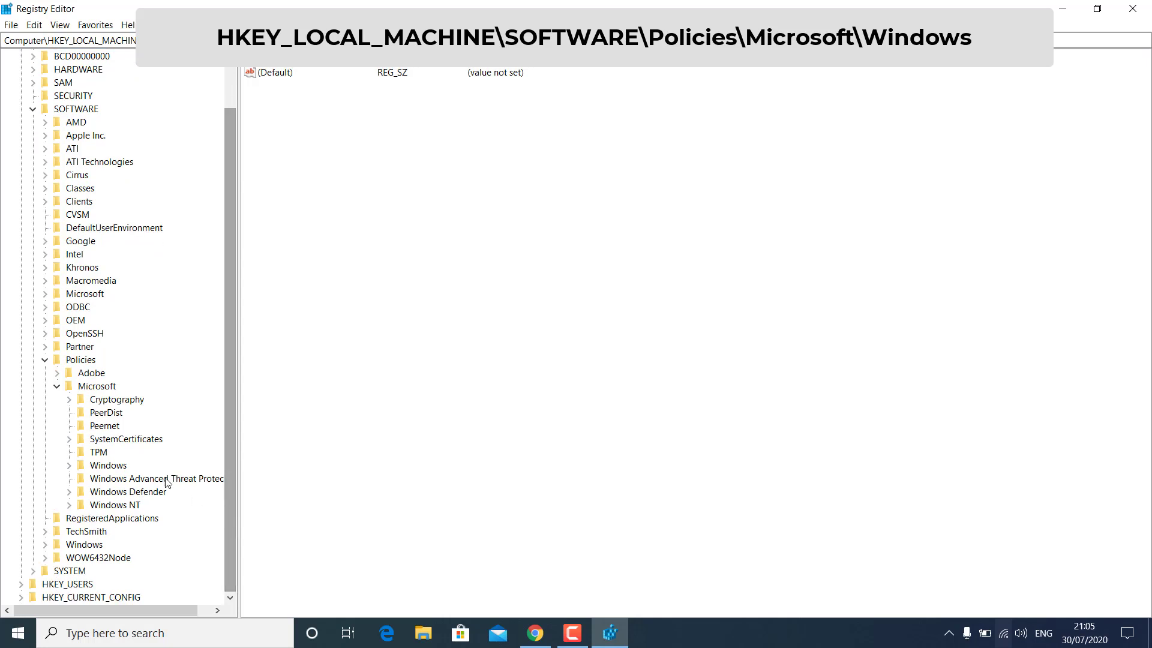
click(115, 468)
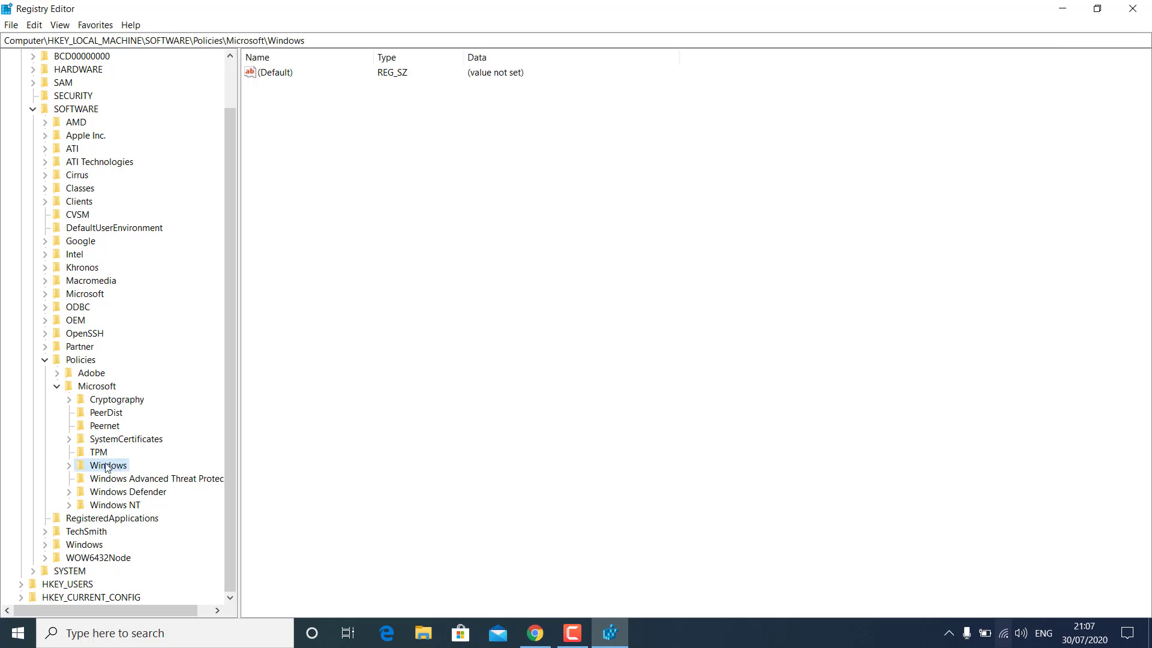
Step: Create a new key under the Policies\Microsoft\Windows key and rename it WindowsUpdate
right_click(107, 467)
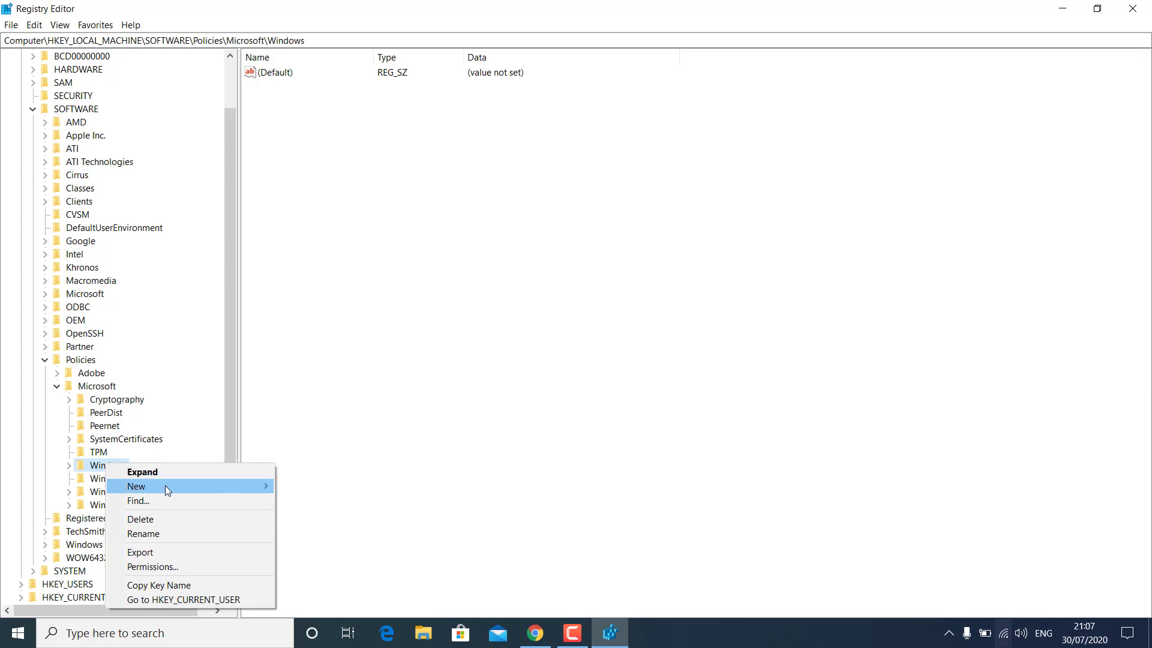
mouse_move(164, 485)
click(331, 485)
key(Return)
drag(232, 480, 229, 527)
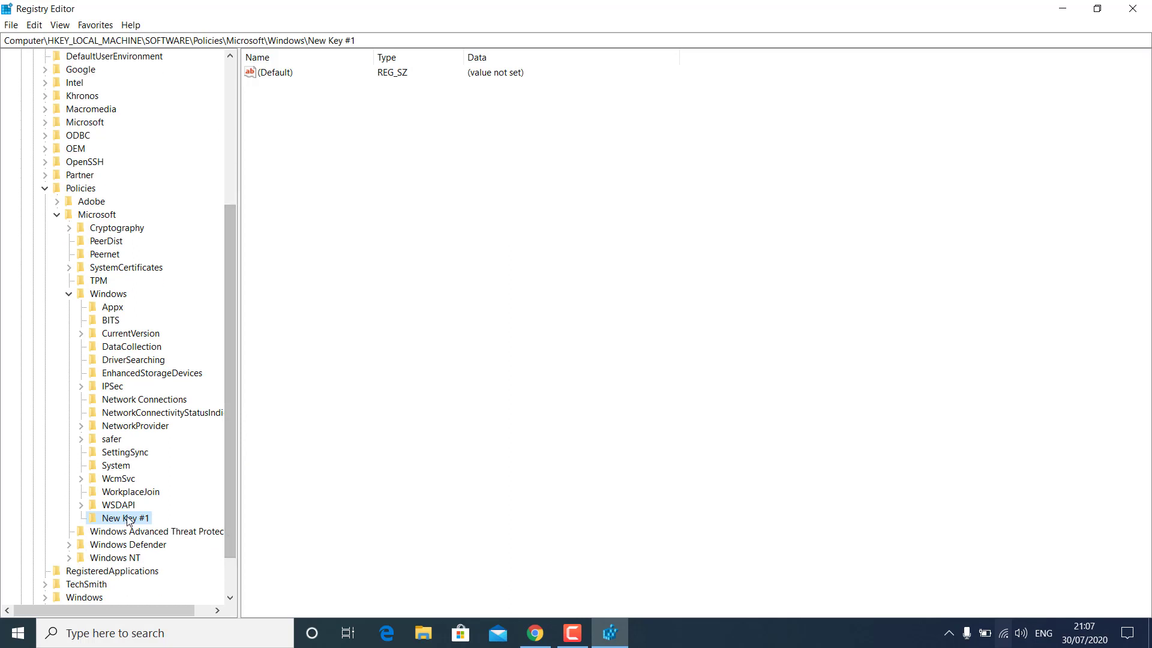
right_click(128, 518)
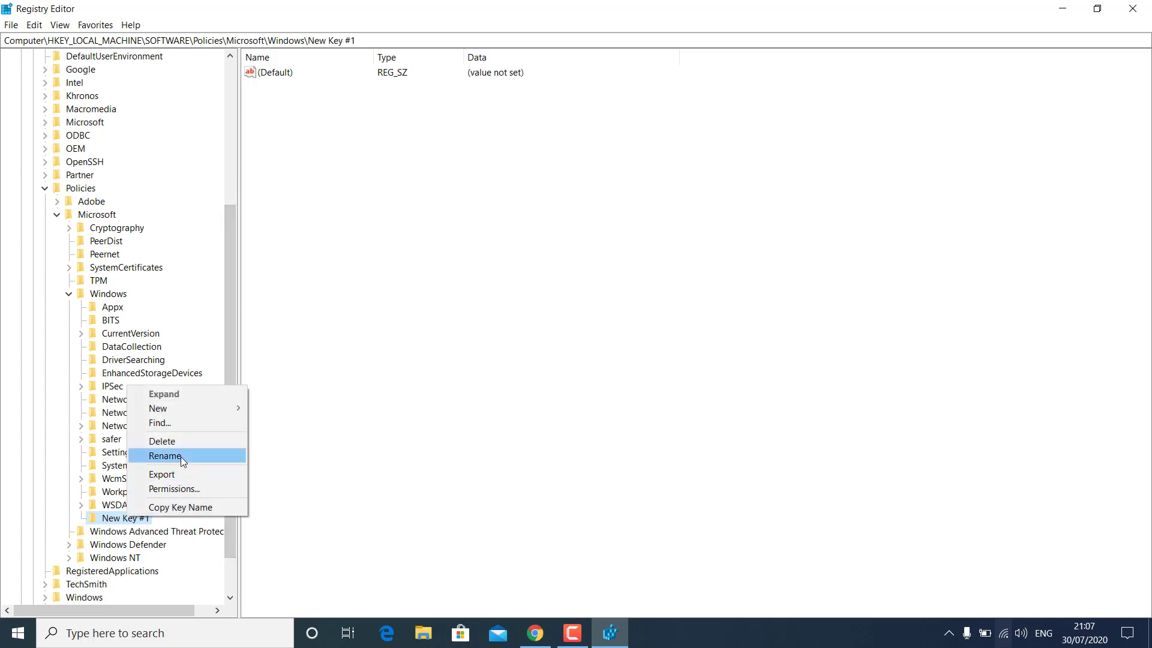
click(182, 456)
text(W)
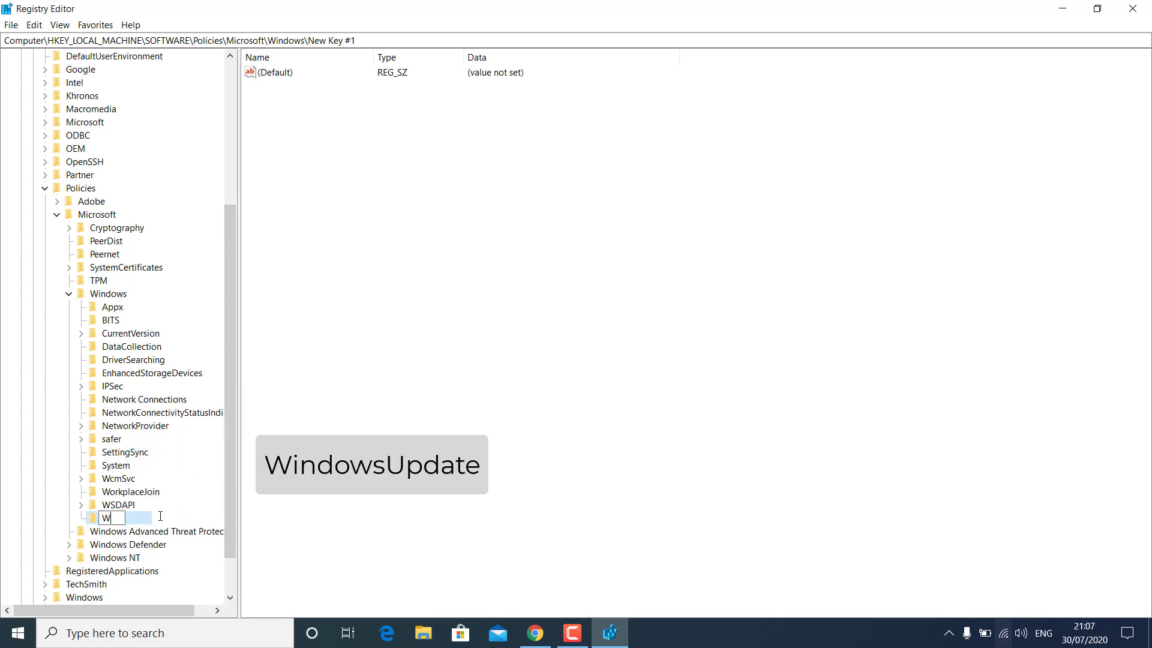
text(indowsUpdate)
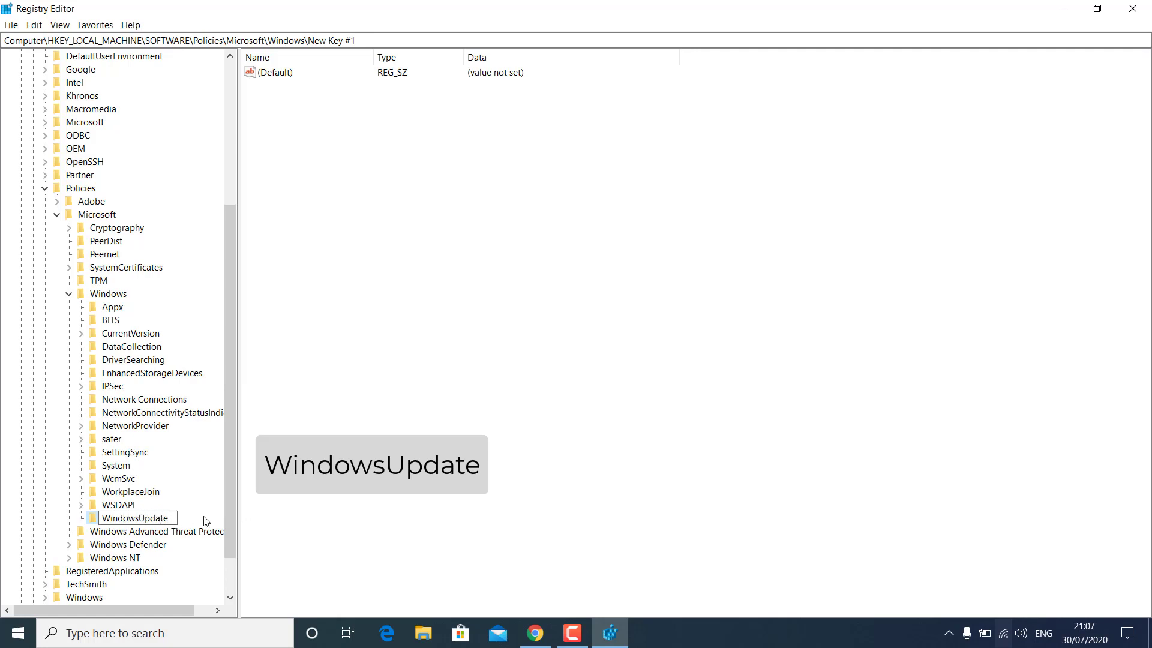
key(Return)
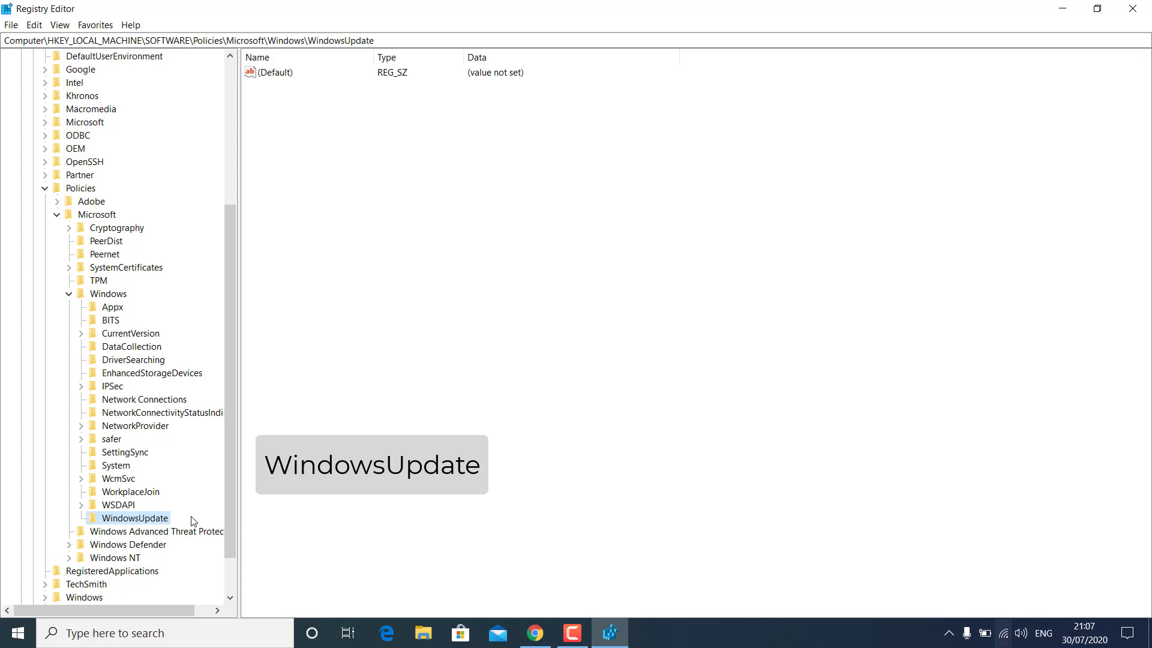
Step: Create a new subkey named AU under the WindowsUpdate key
right_click(127, 520)
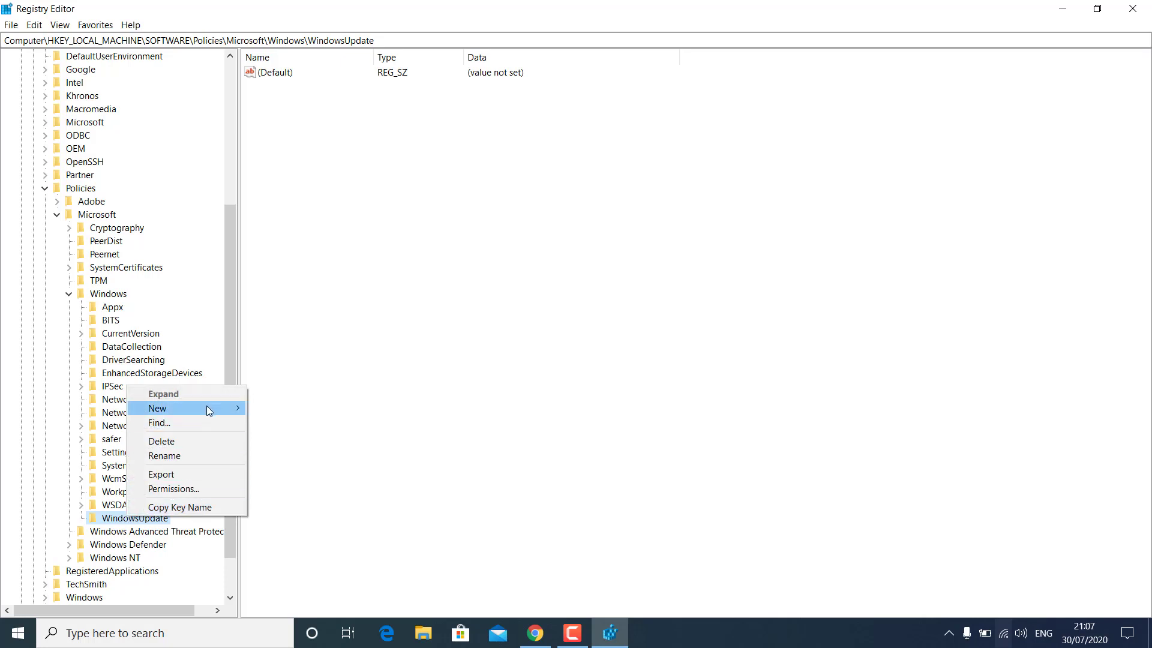
mouse_move(207, 407)
click(283, 409)
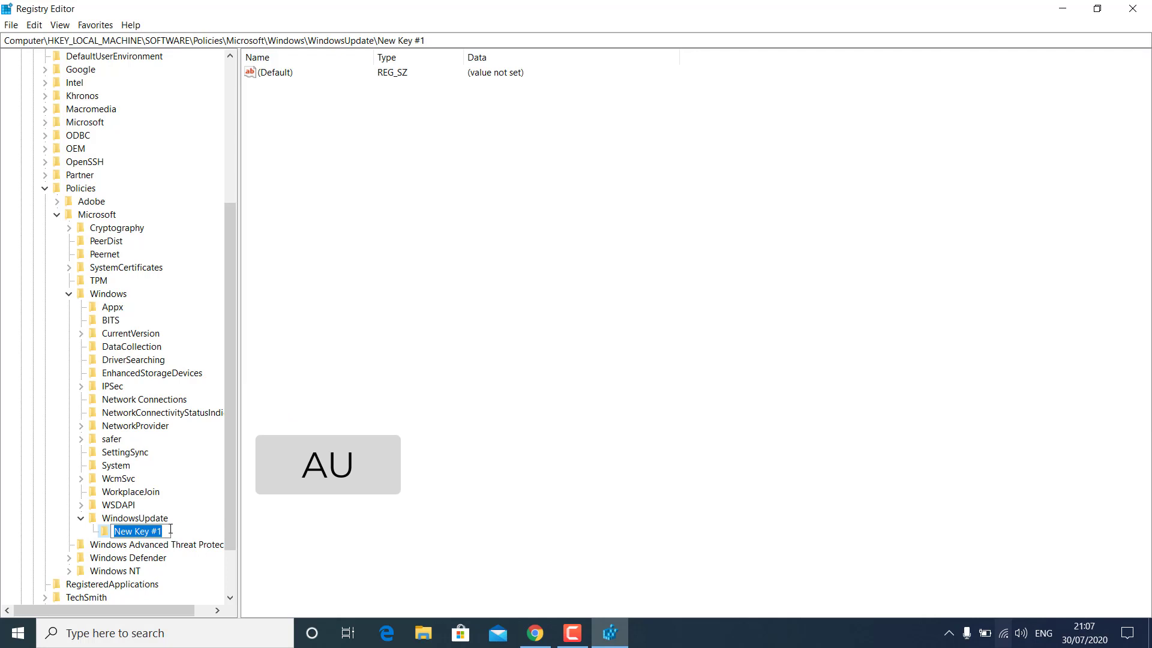
key(BackSpace)
text(AU)
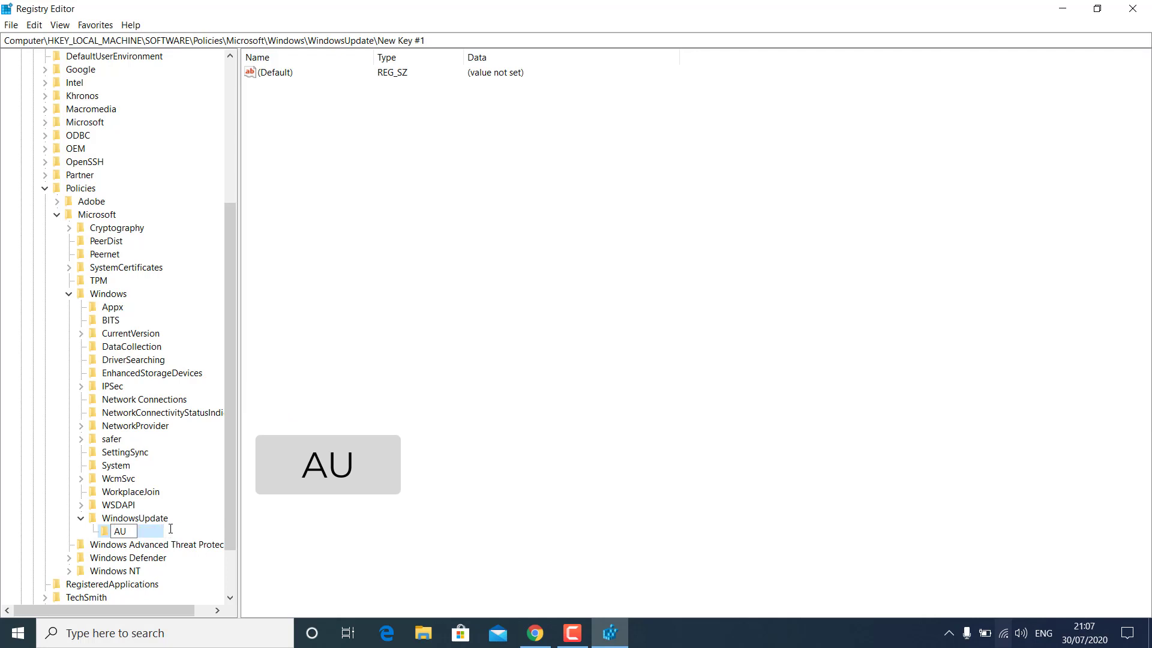
key(Return)
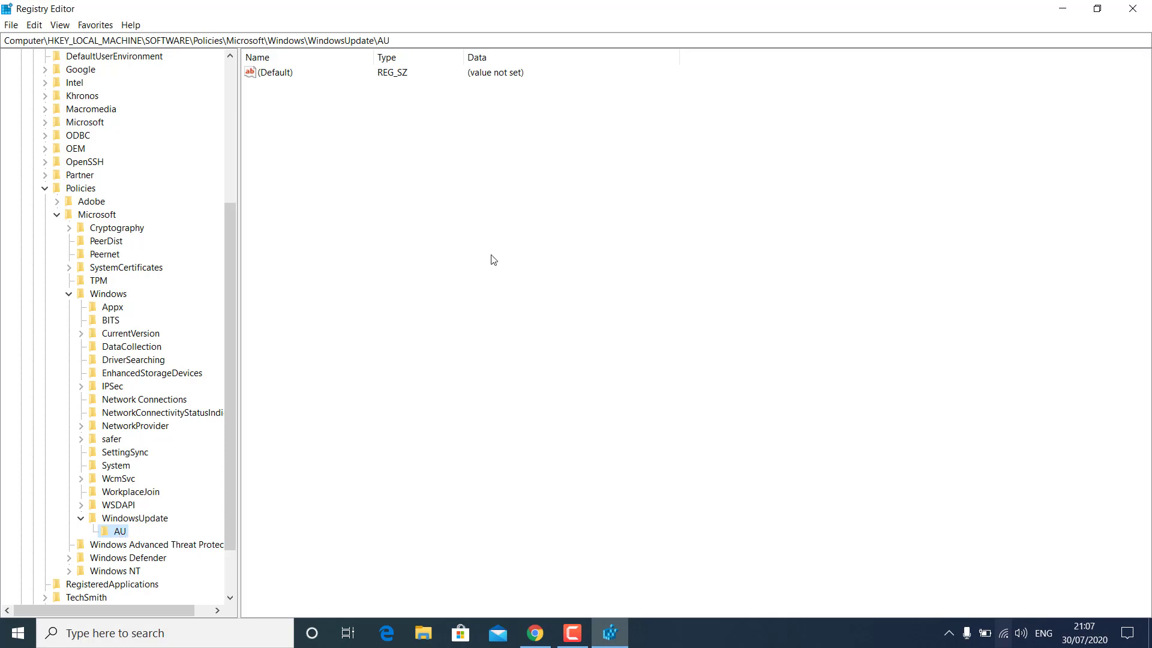
Step: Add a DWORD (32-bit) value named NoAutoUpdate to the AU key
right_click(546, 248)
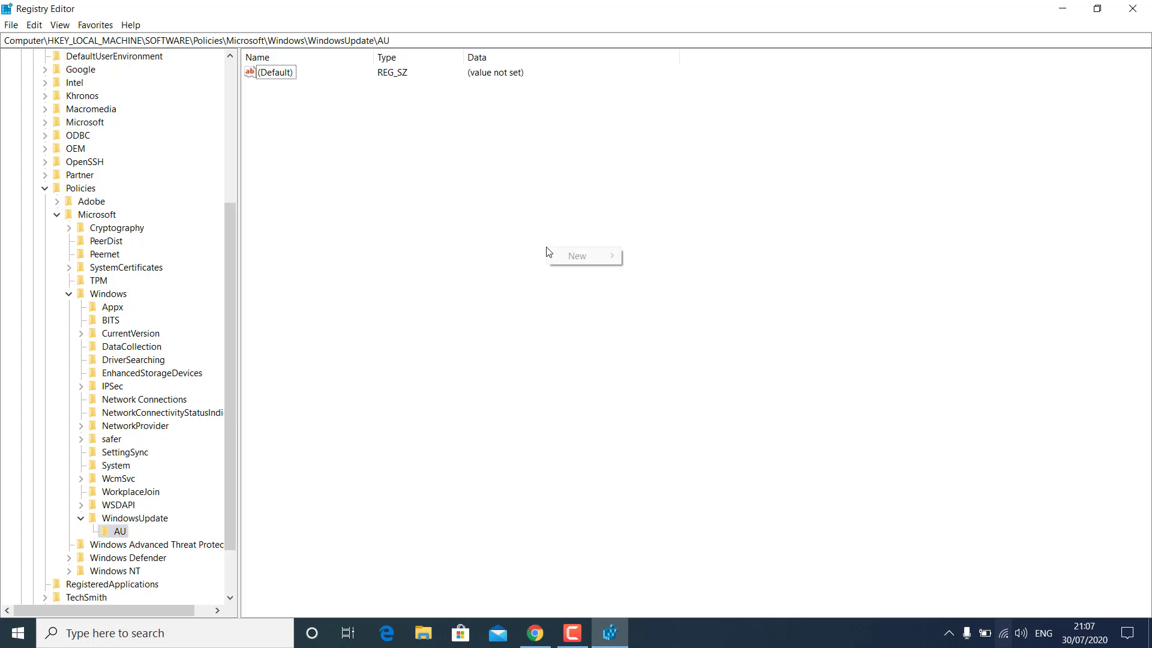
mouse_move(589, 259)
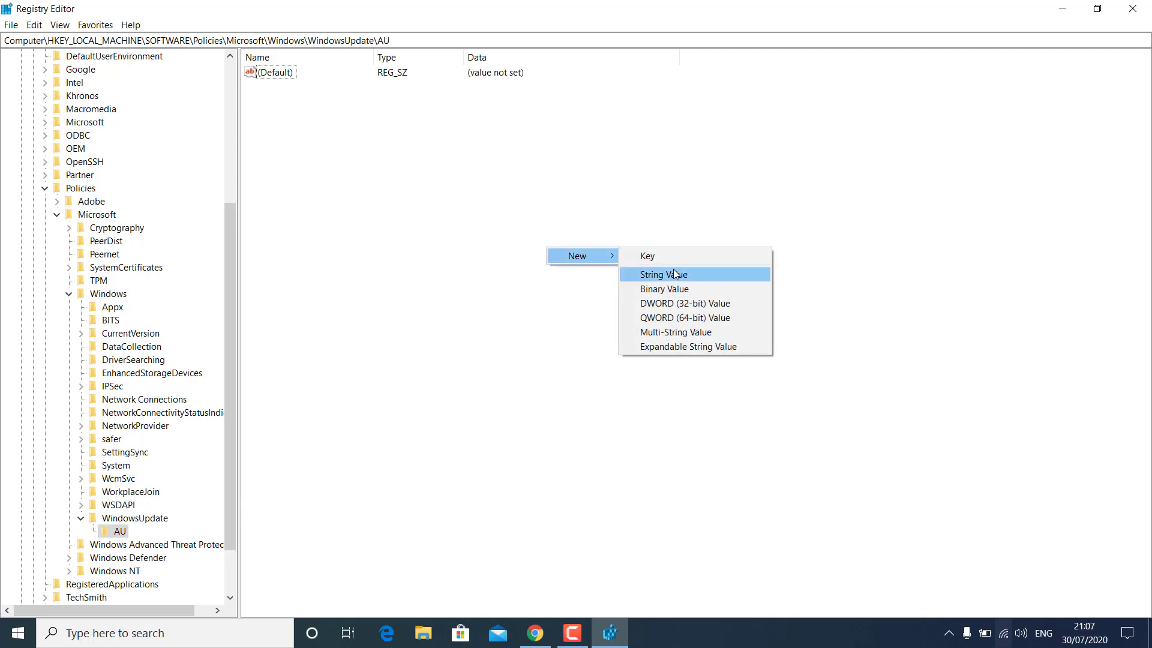
click(733, 304)
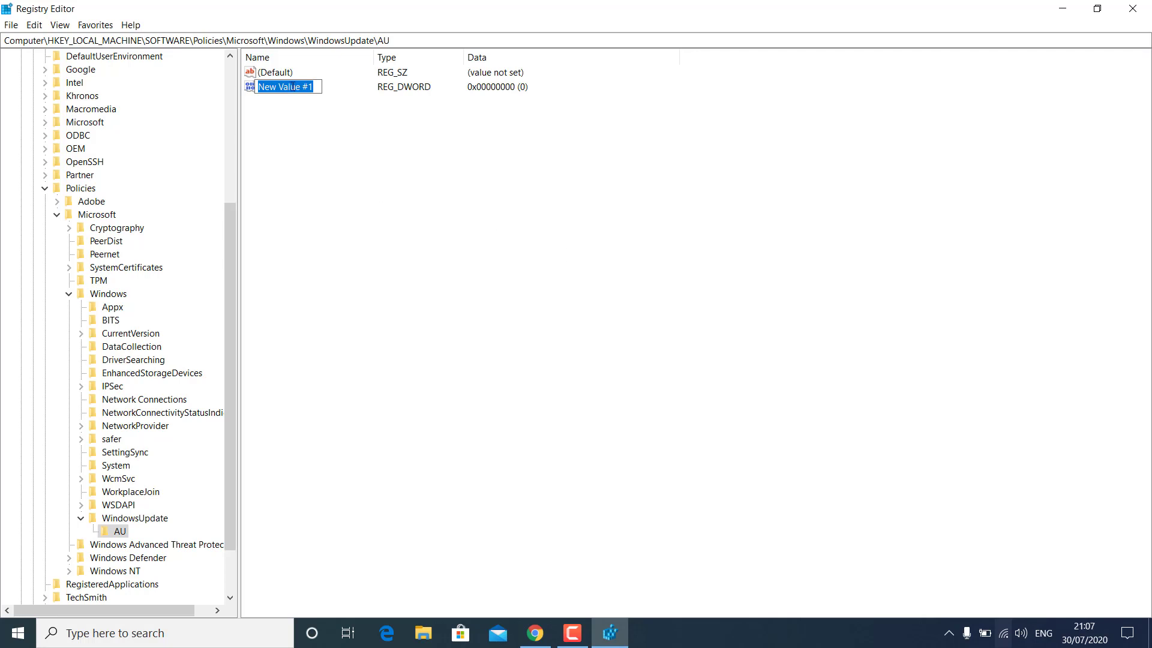
key(BackSpace)
text(NoAu)
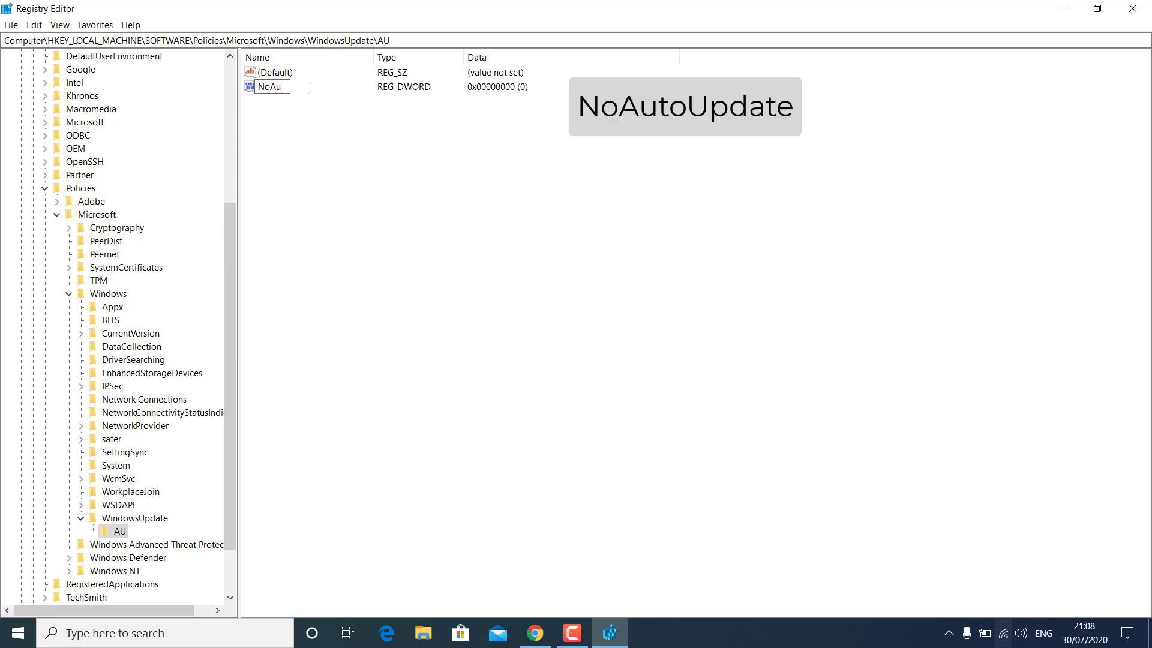
text(toUpdate)
key(Return)
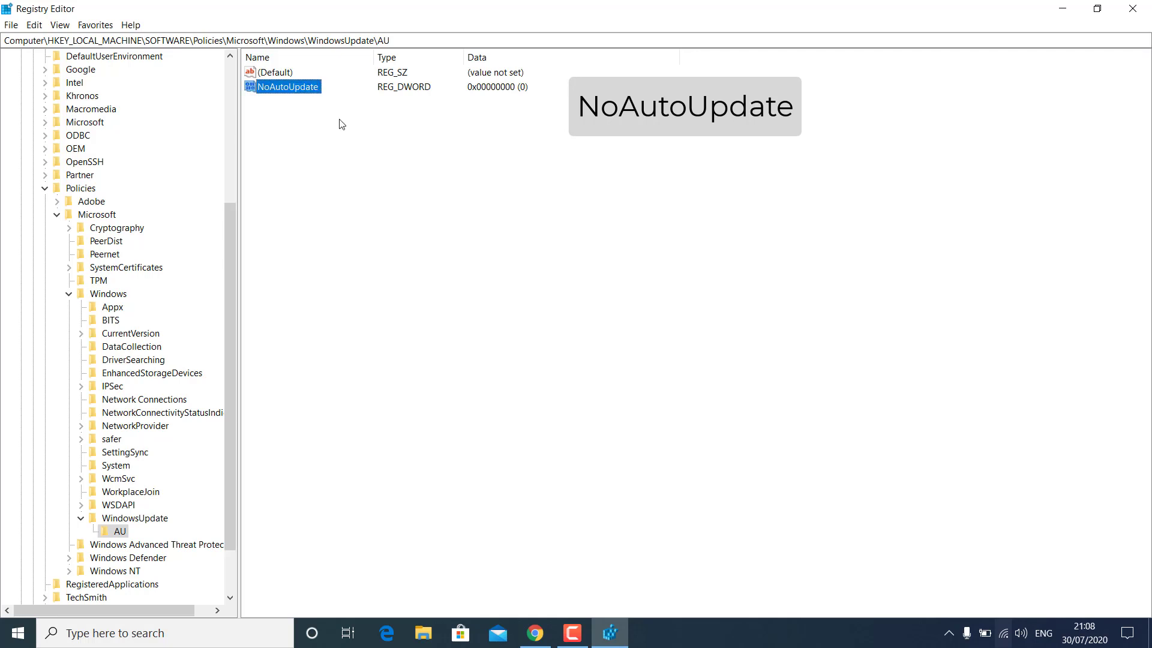
Step: Set the value data of NoAutoUpdate to 1 and confirm the change
double_click(310, 90)
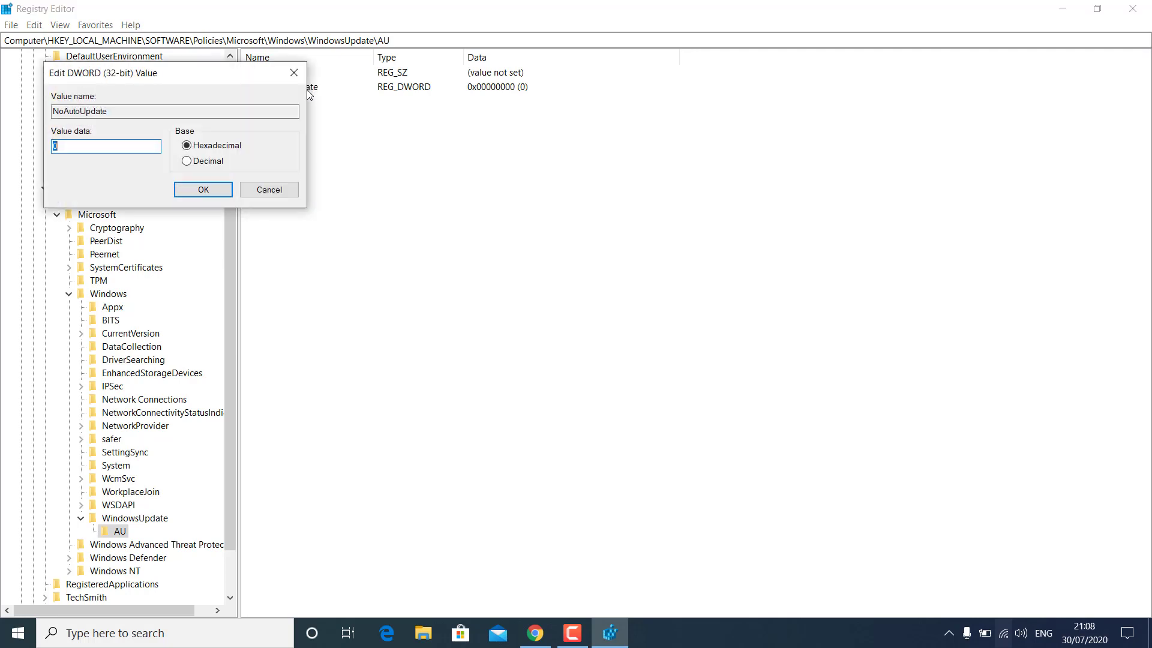
key(BackSpace)
text(1)
click(219, 191)
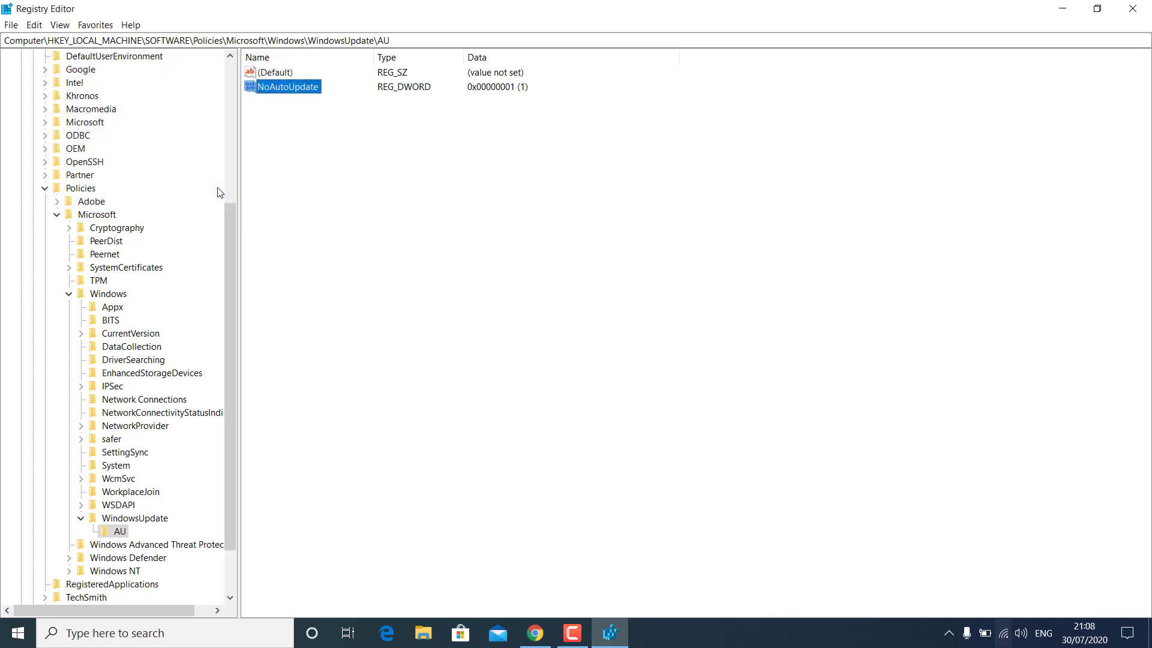
click(358, 178)
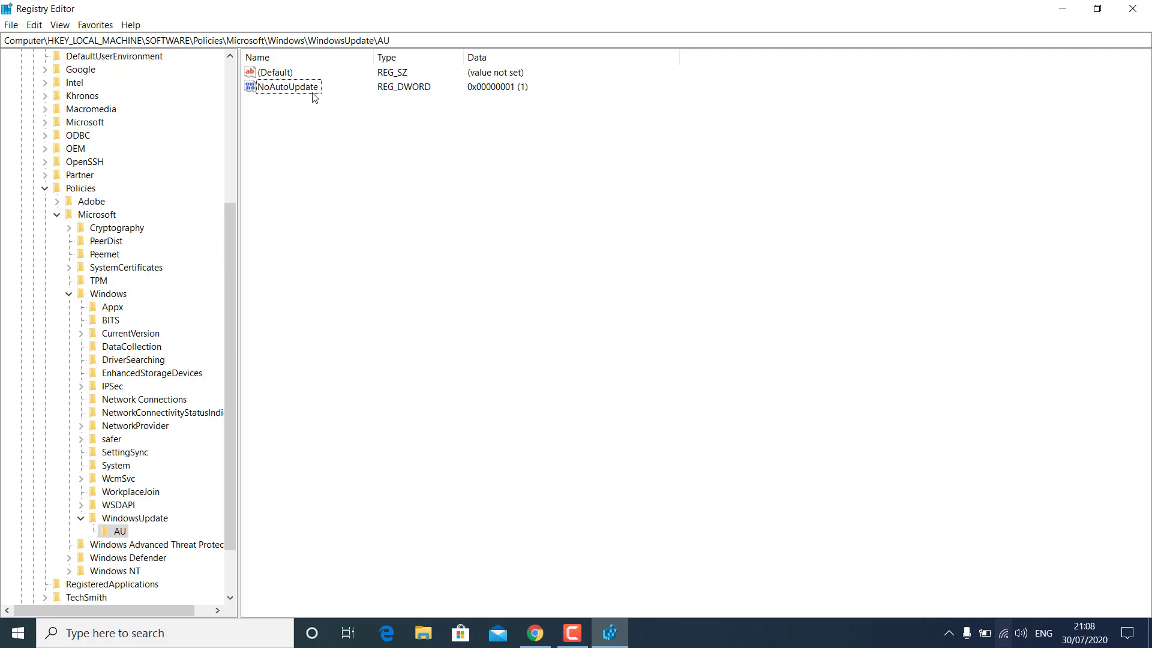
Step: Add another DWORD (32-bit) value to the AU key and name it AUOptions
right_click(316, 157)
mouse_move(371, 168)
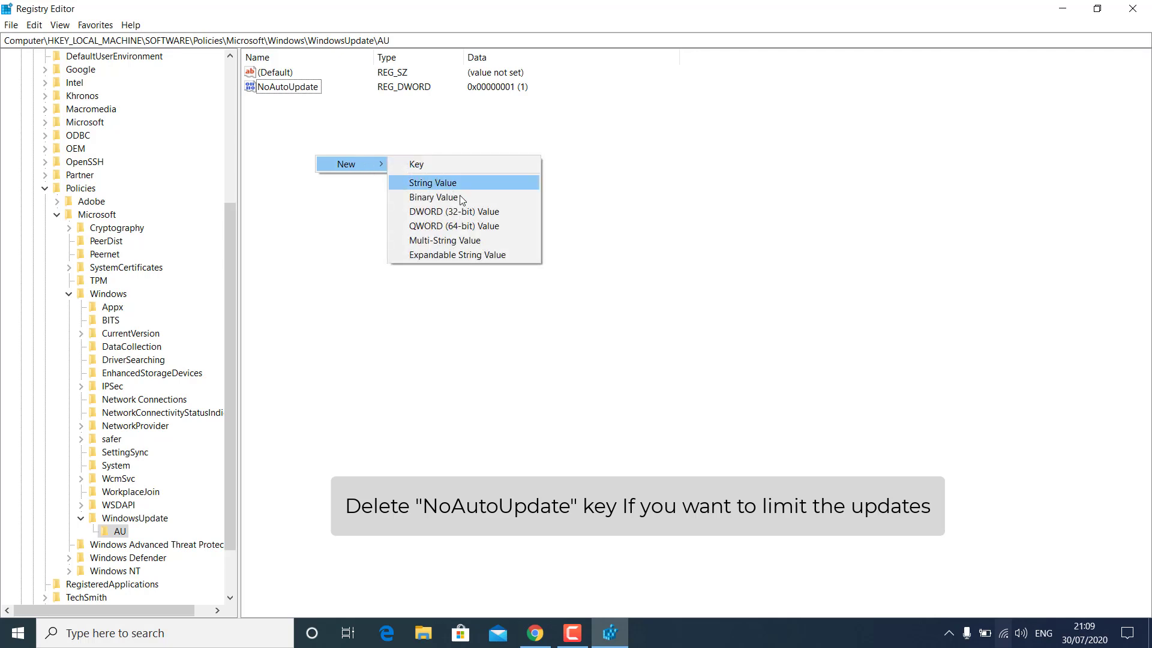
click(472, 212)
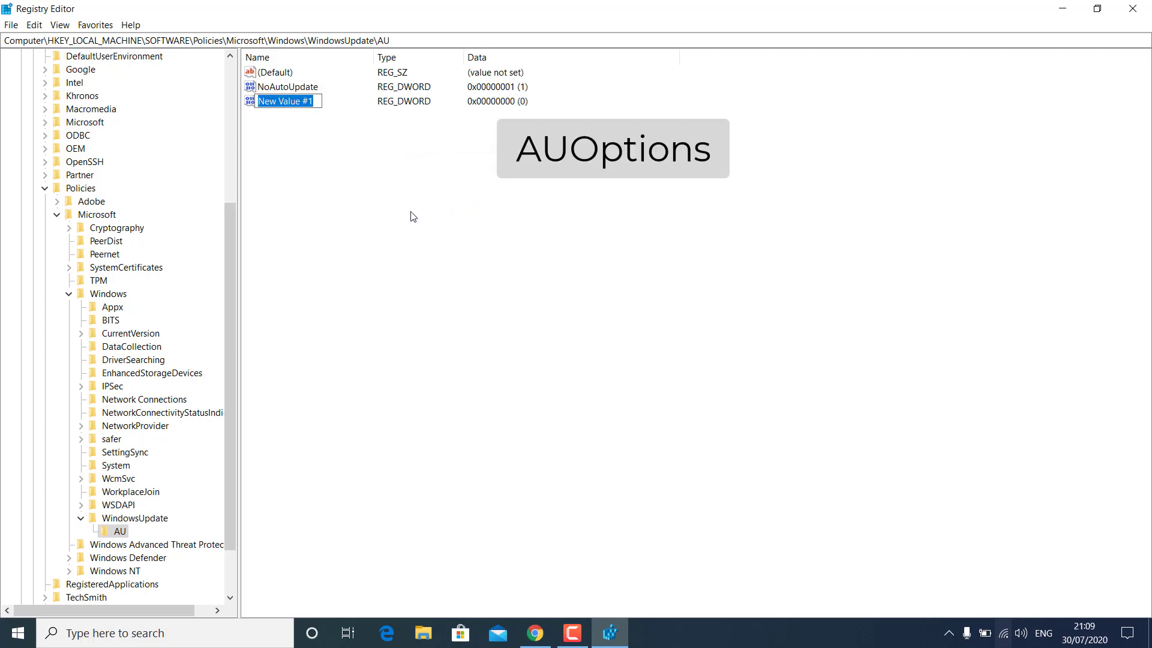
text(AUOptions)
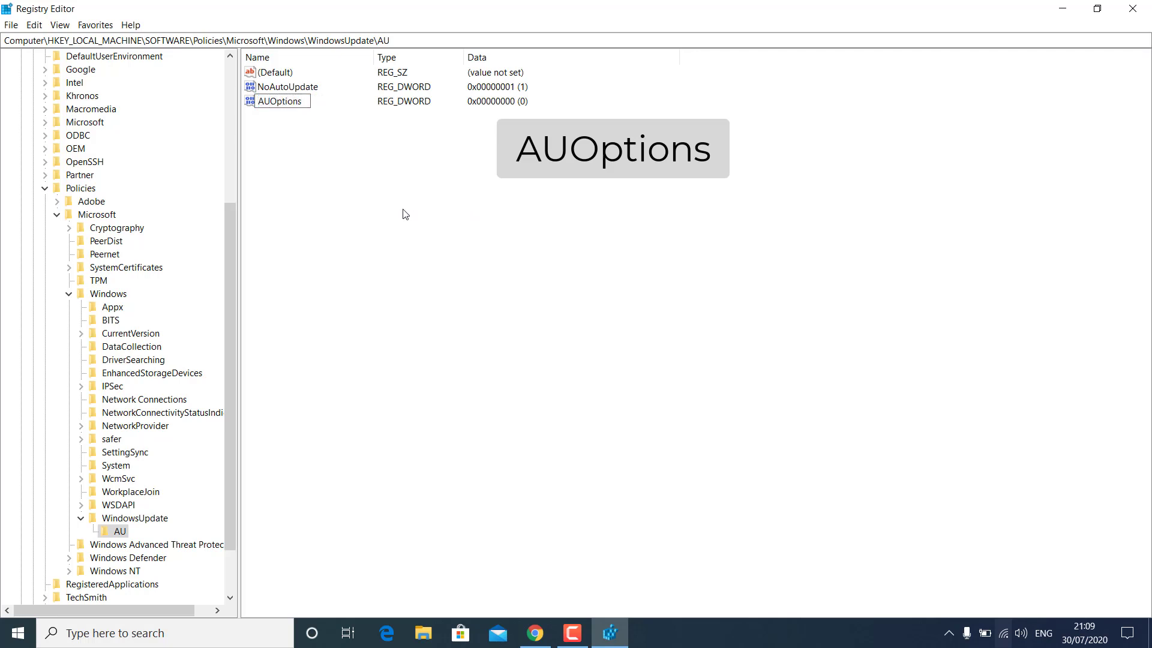
key(Return)
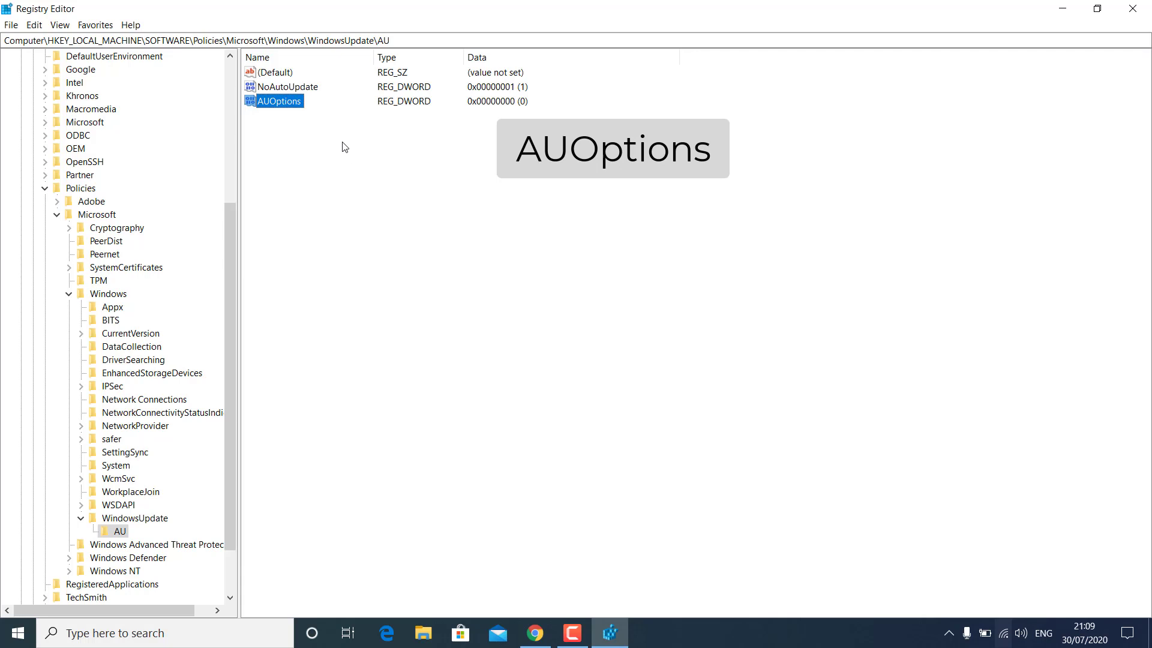
Step: Set the value data of AUOptions to 2 and confirm the change
double_click(294, 102)
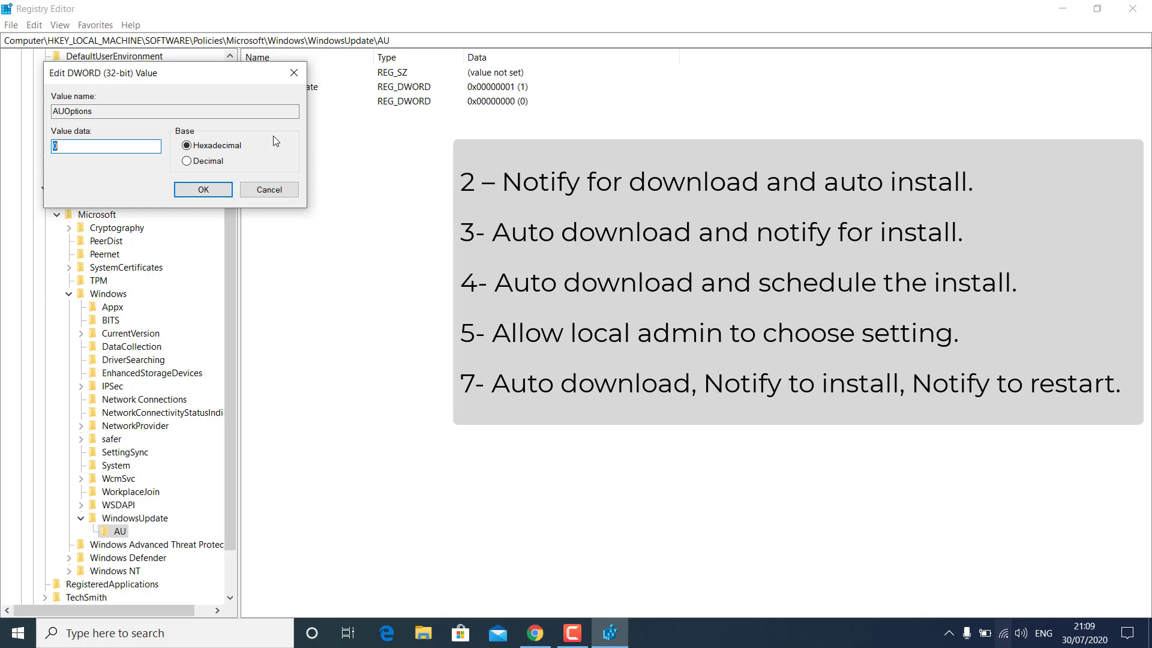
text(2)
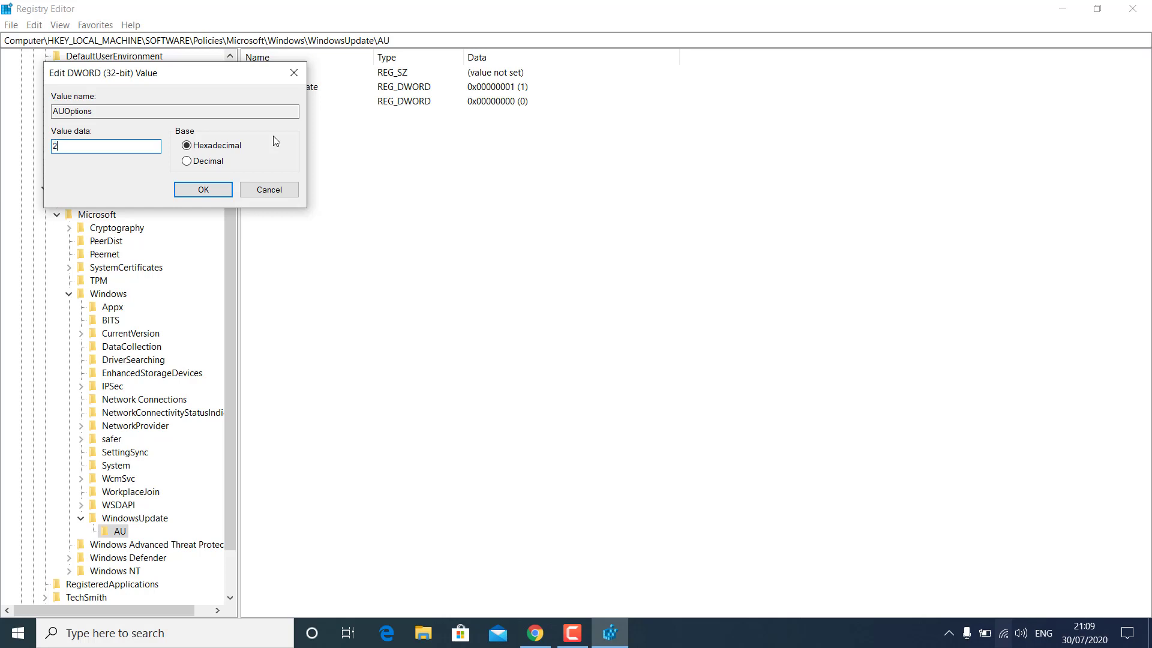
click(213, 189)
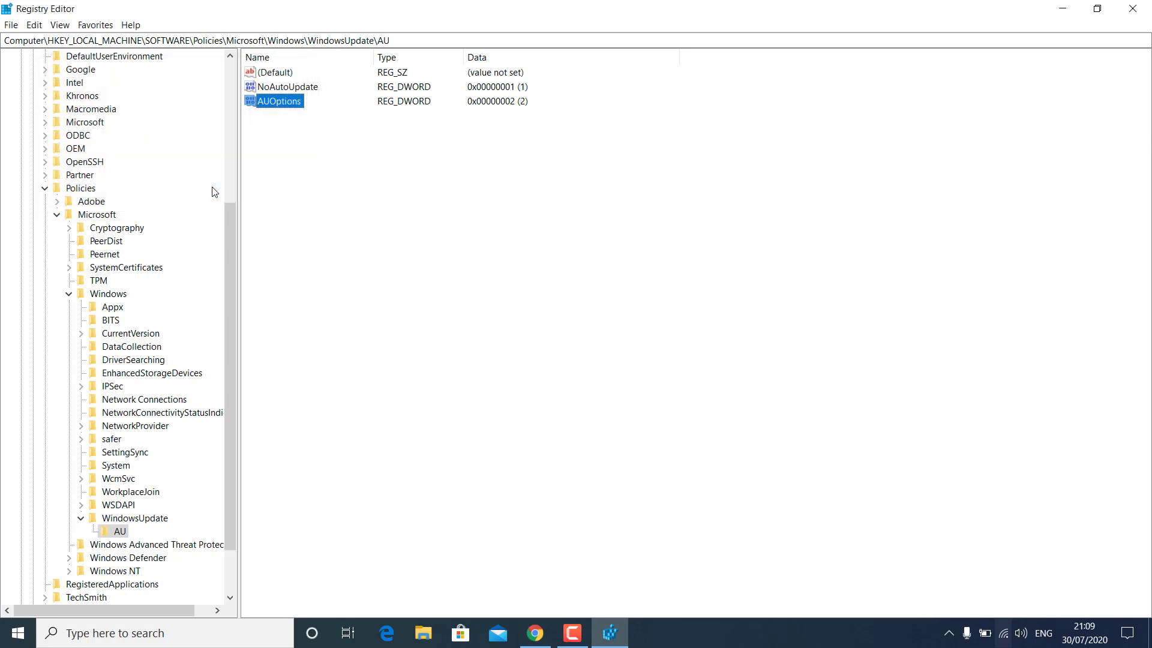
click(412, 172)
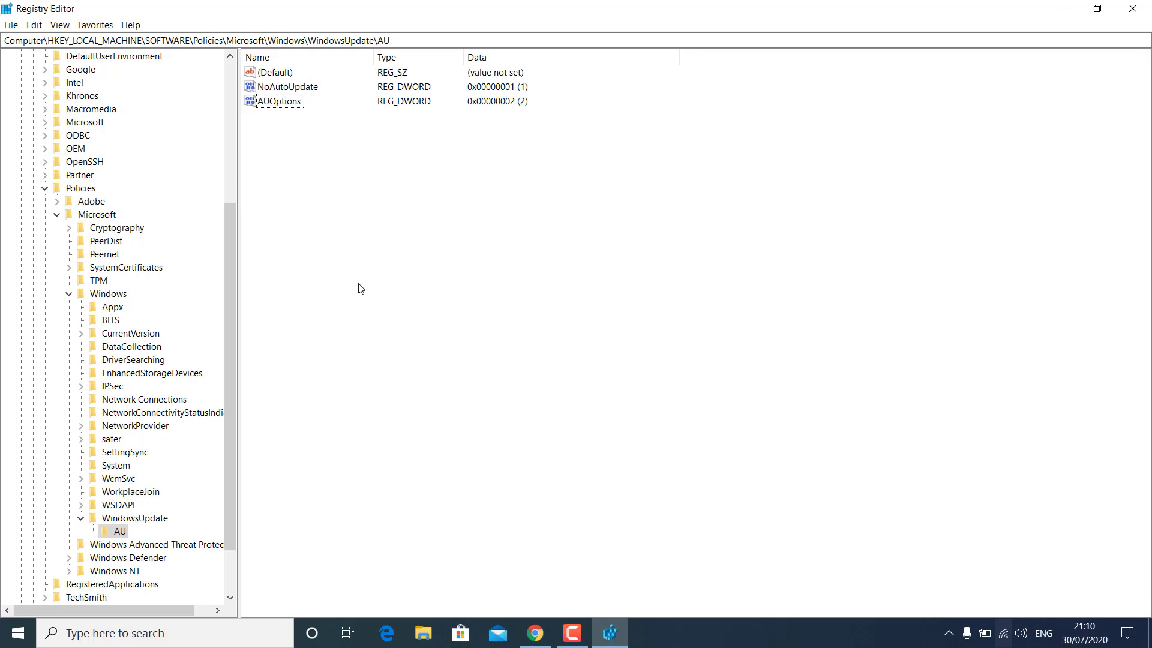
Step: Add a DWORD (32-bit) value named SetUpdateNotificationLevel to the WindowsUpdate key
click(155, 522)
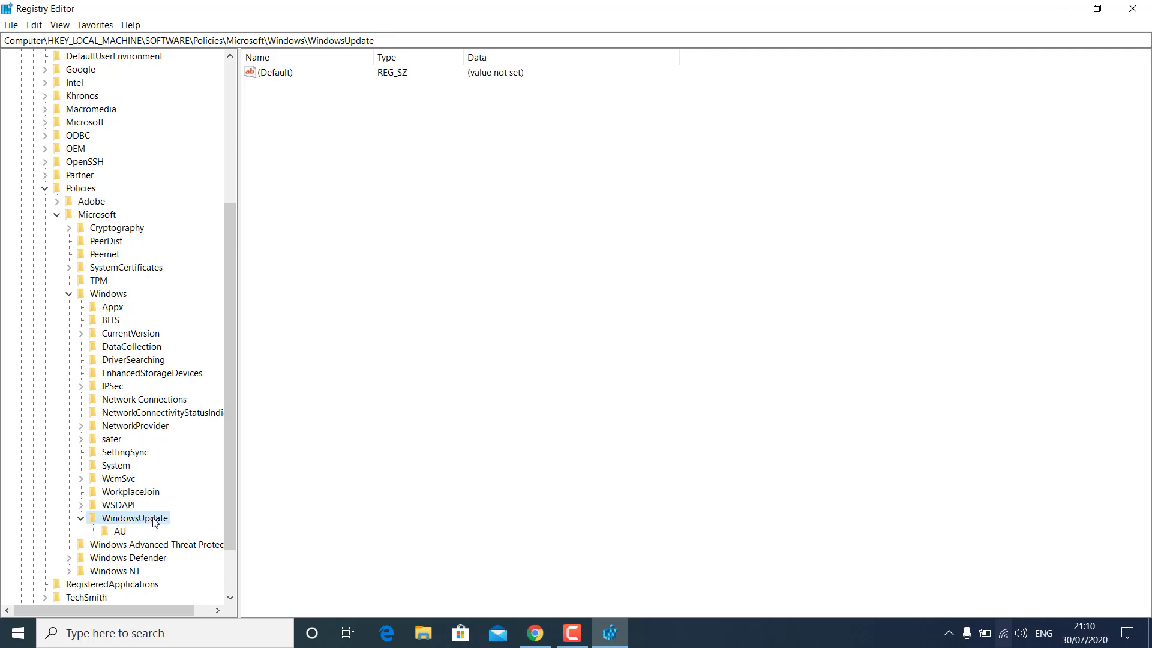
right_click(408, 151)
mouse_move(460, 158)
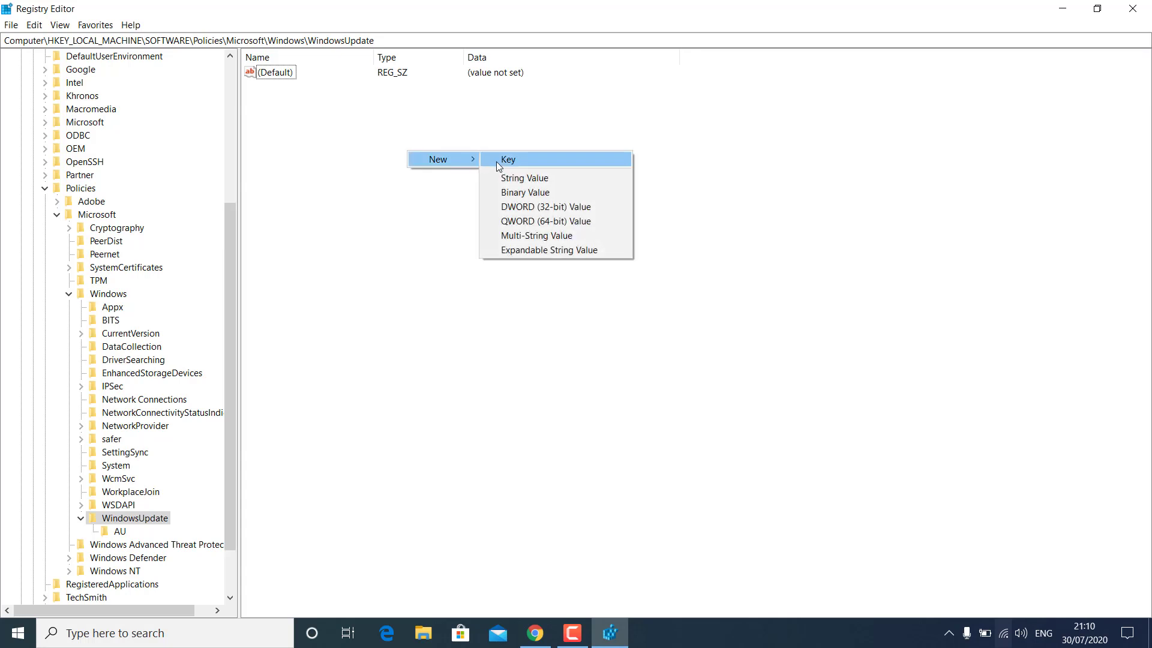
click(601, 205)
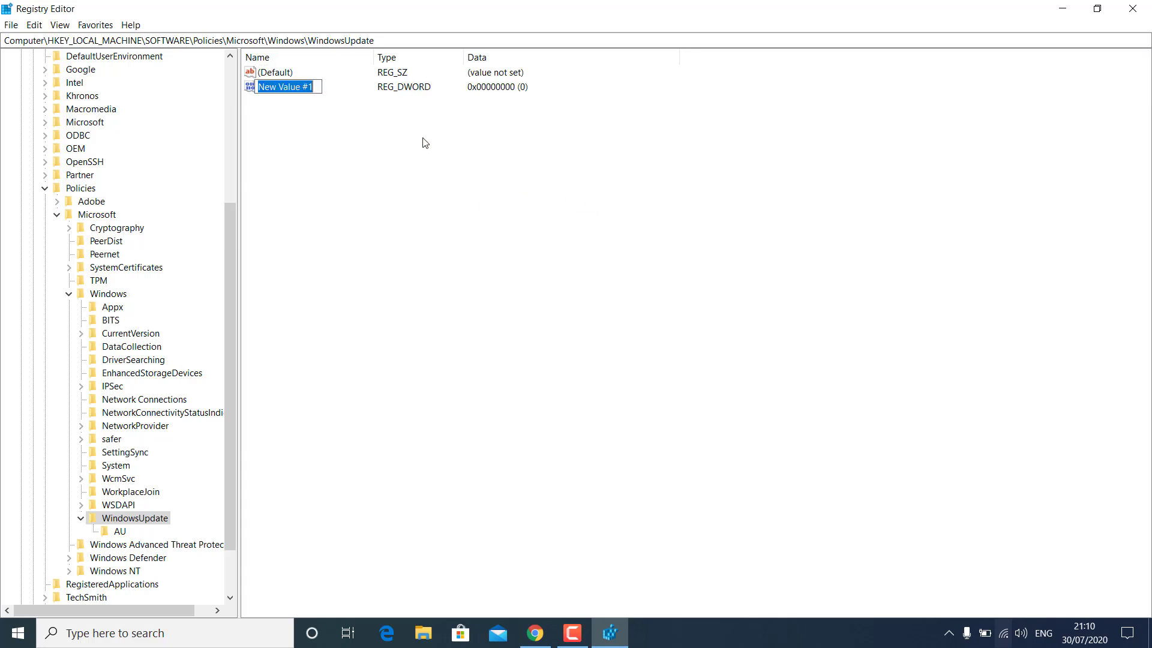
text(Se)
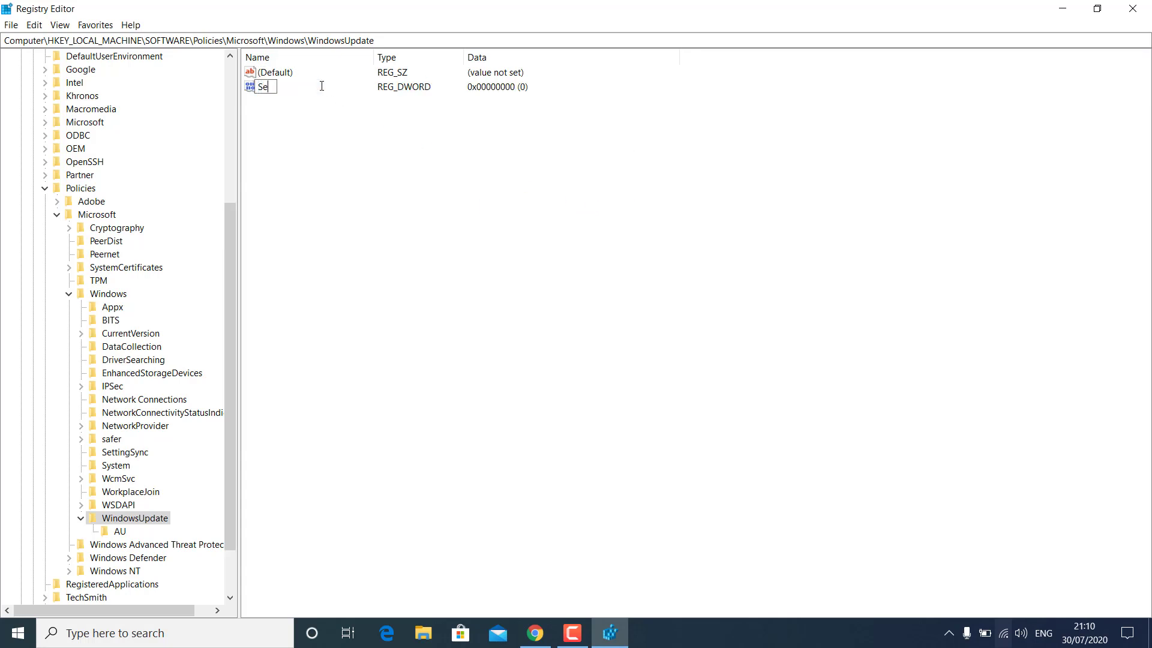
text(tUpda)
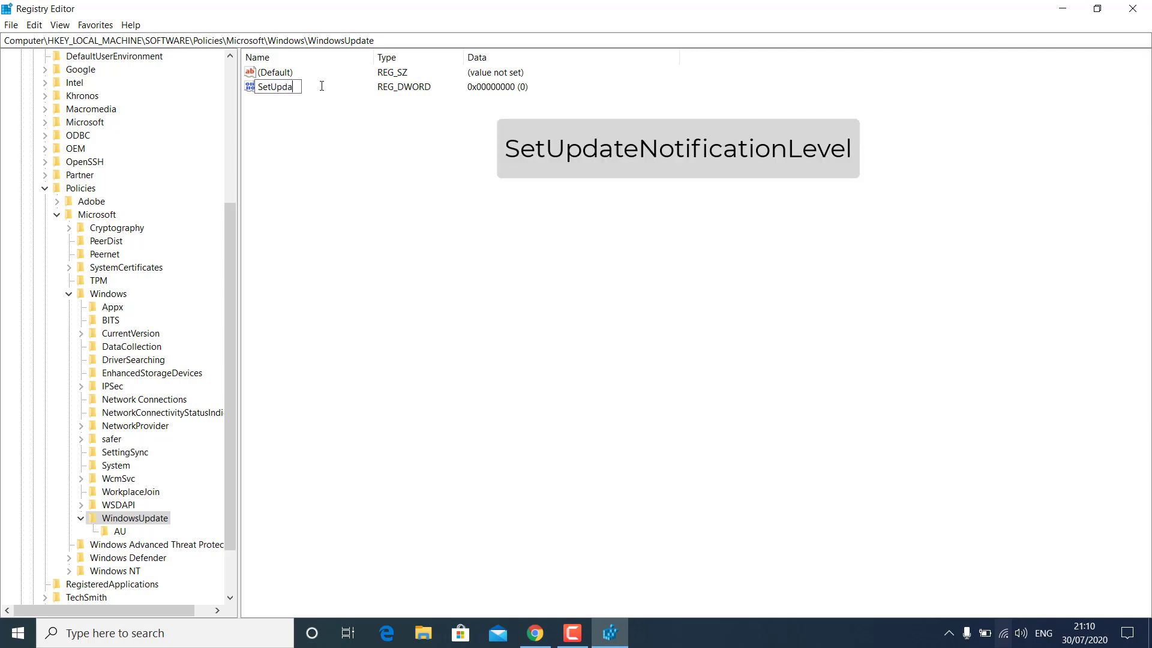
text(teNotificationLevel)
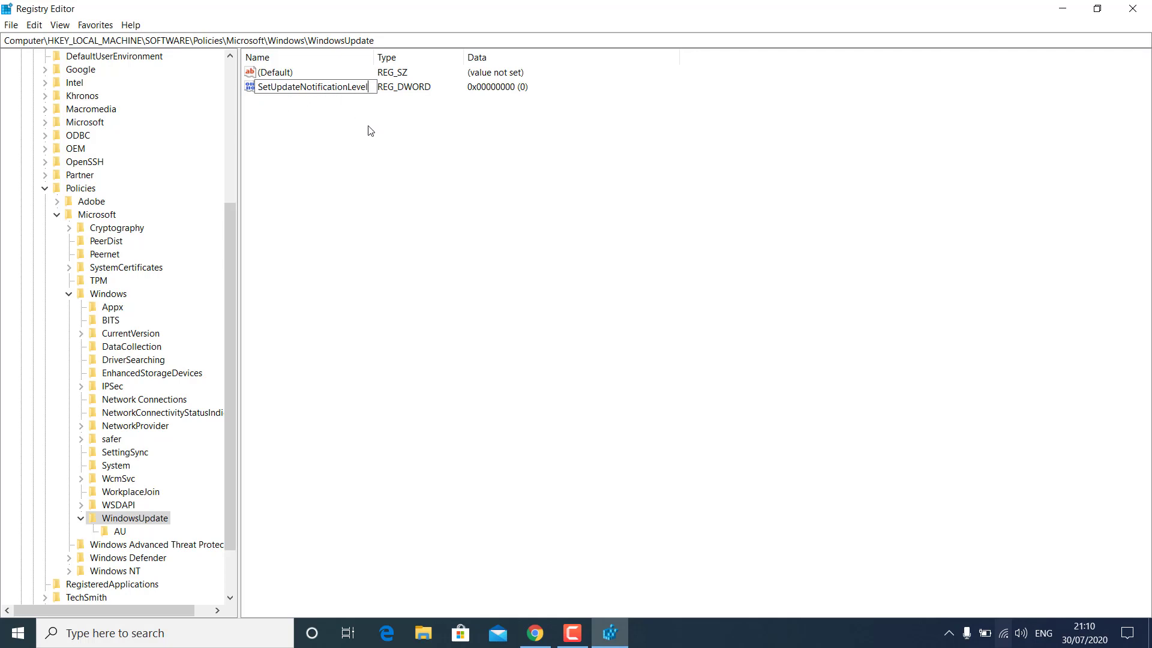
key(Return)
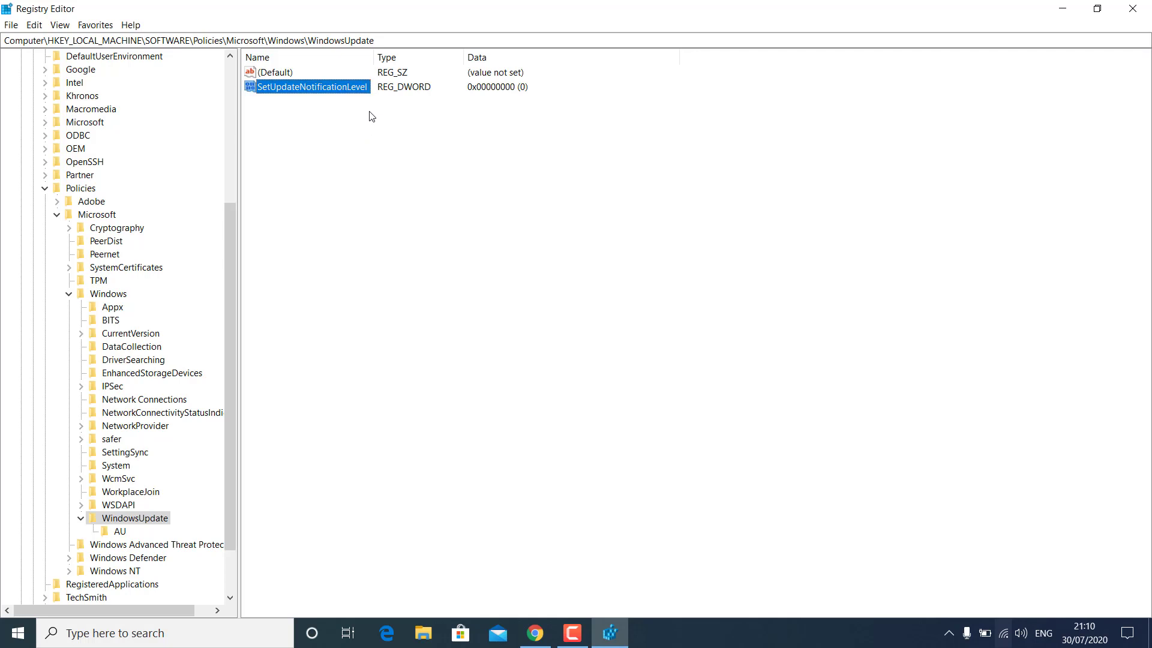
Step: Set the value data of SetUpdateNotificationLevel to 1 and confirm the change
double_click(345, 90)
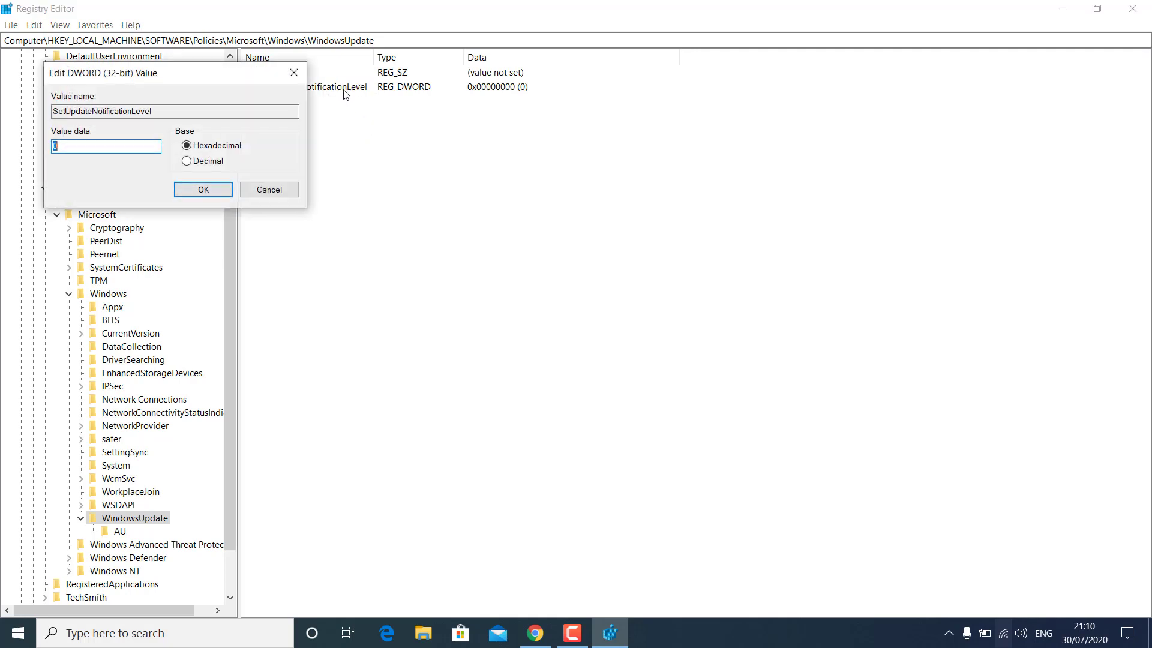
key(BackSpace)
text(1)
click(207, 191)
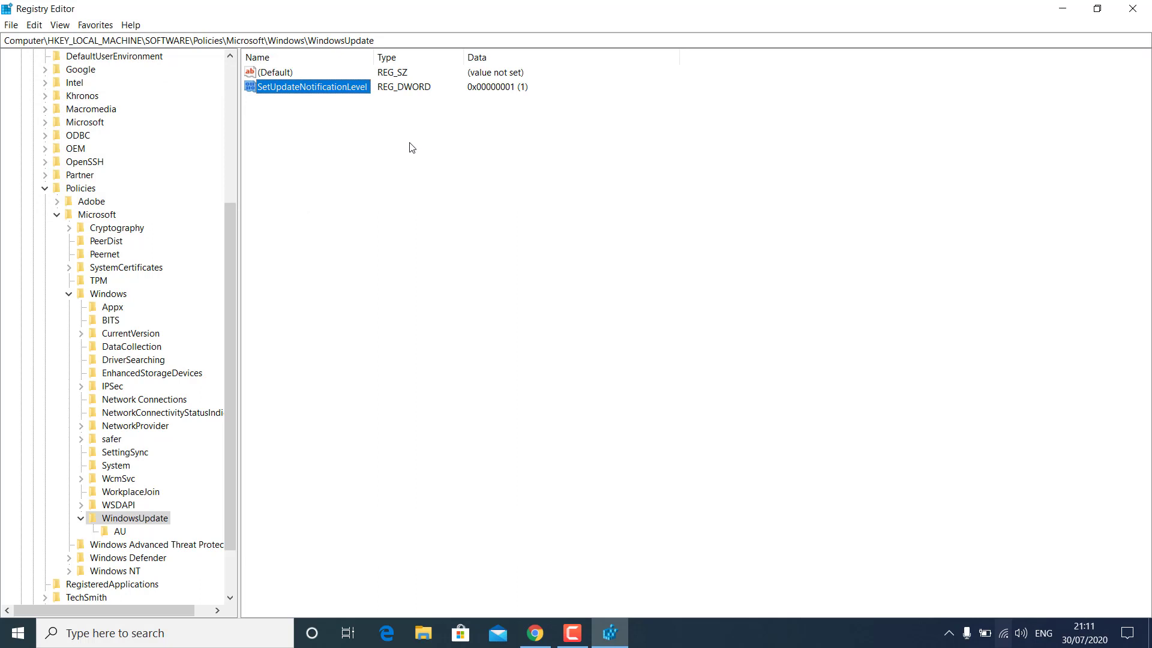
Step: Add another DWORD (32-bit) value to the WindowsUpdate key and name it UpdateNotificationLevel
right_click(342, 174)
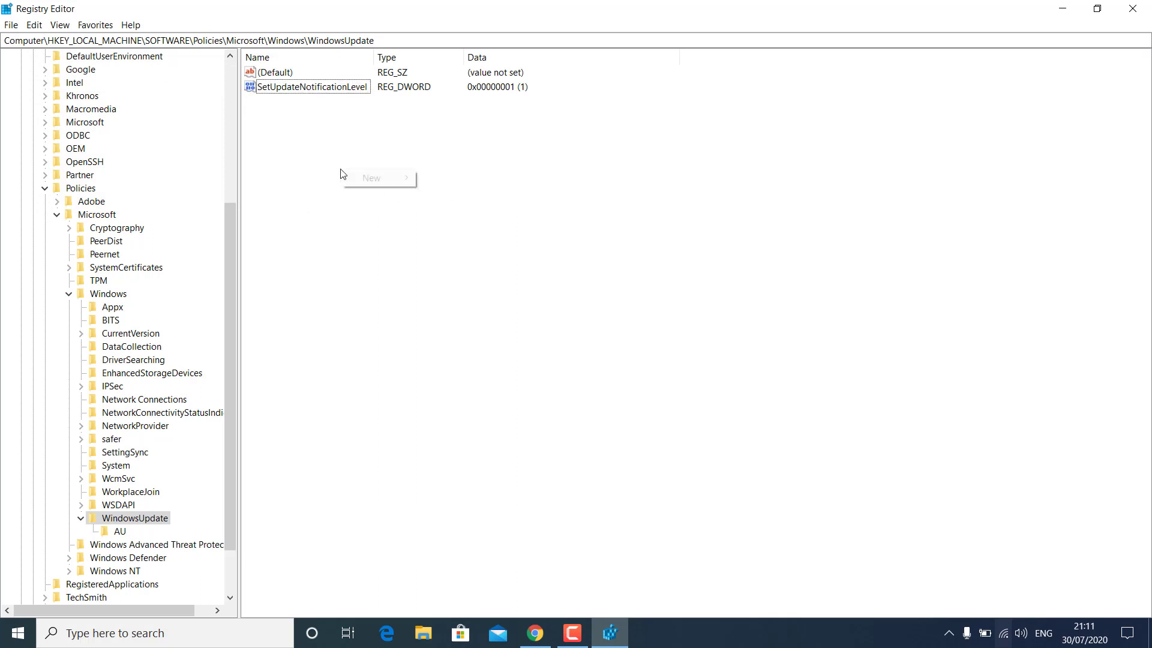
mouse_move(371, 177)
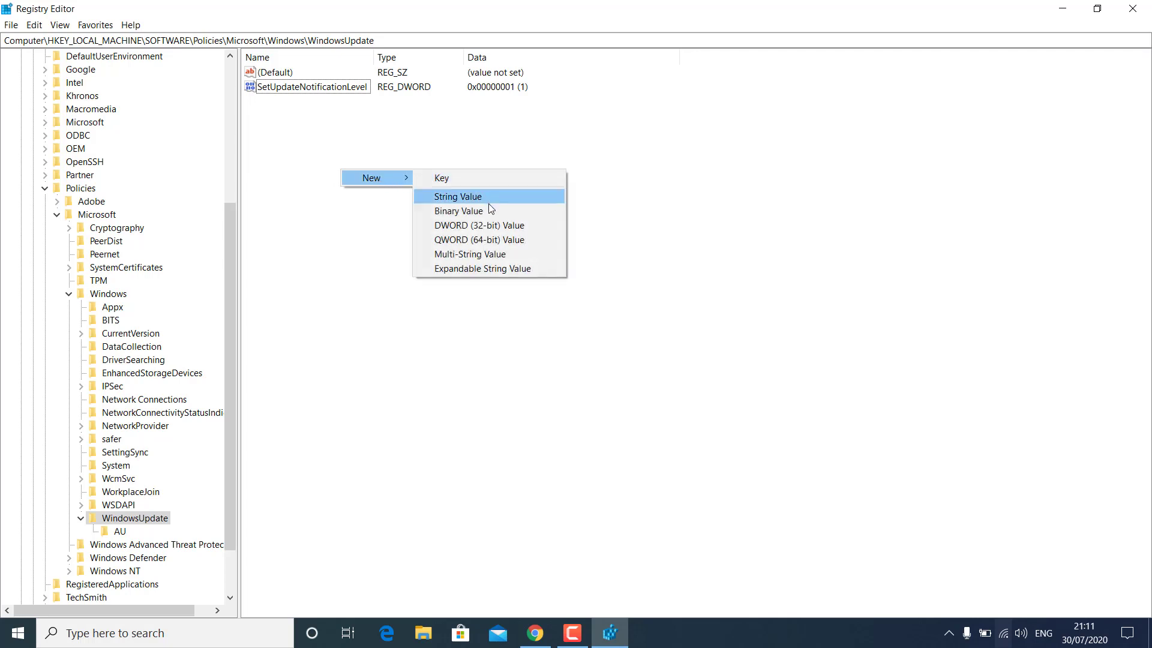
click(495, 225)
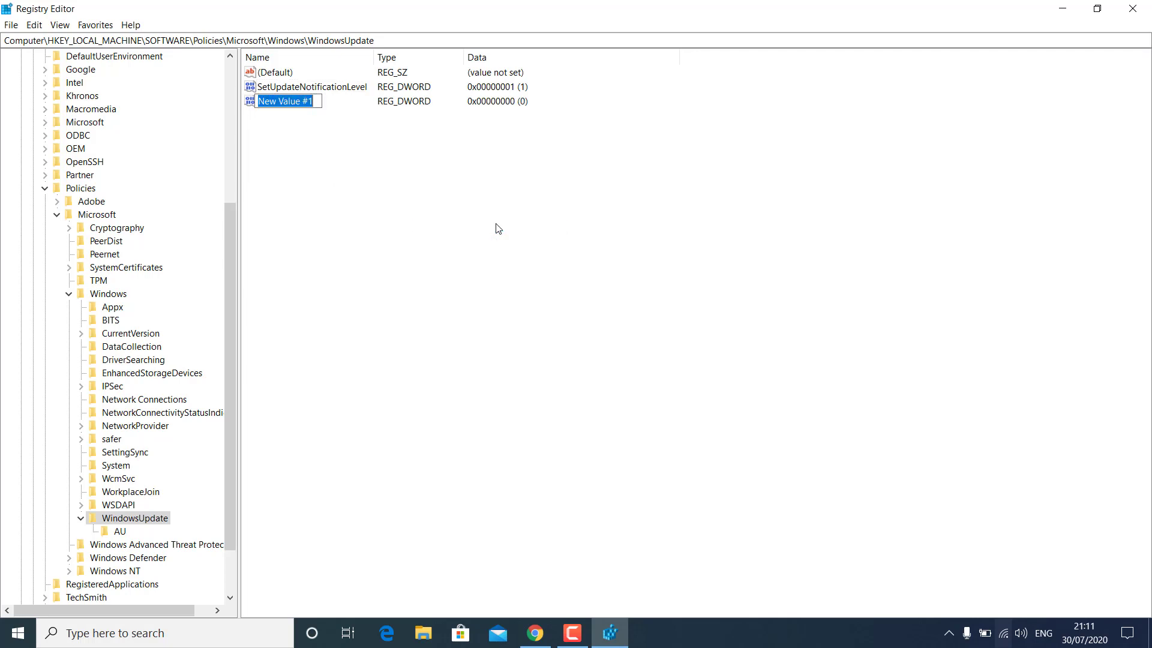
text(UpdateNotificationLeve)
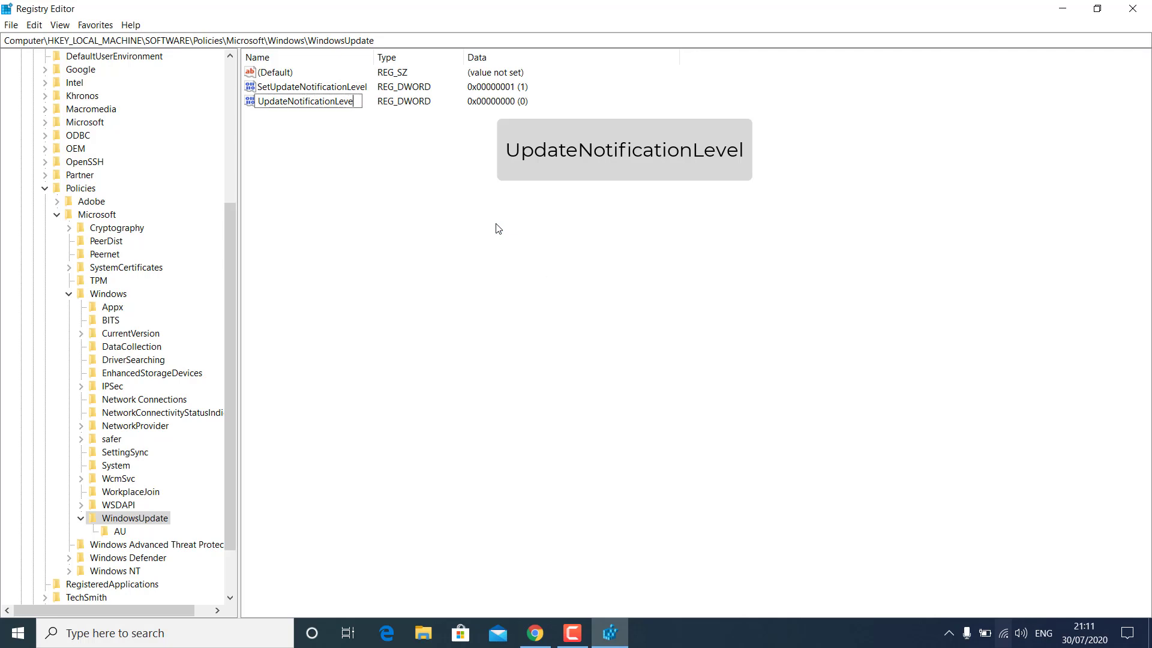
text(l)
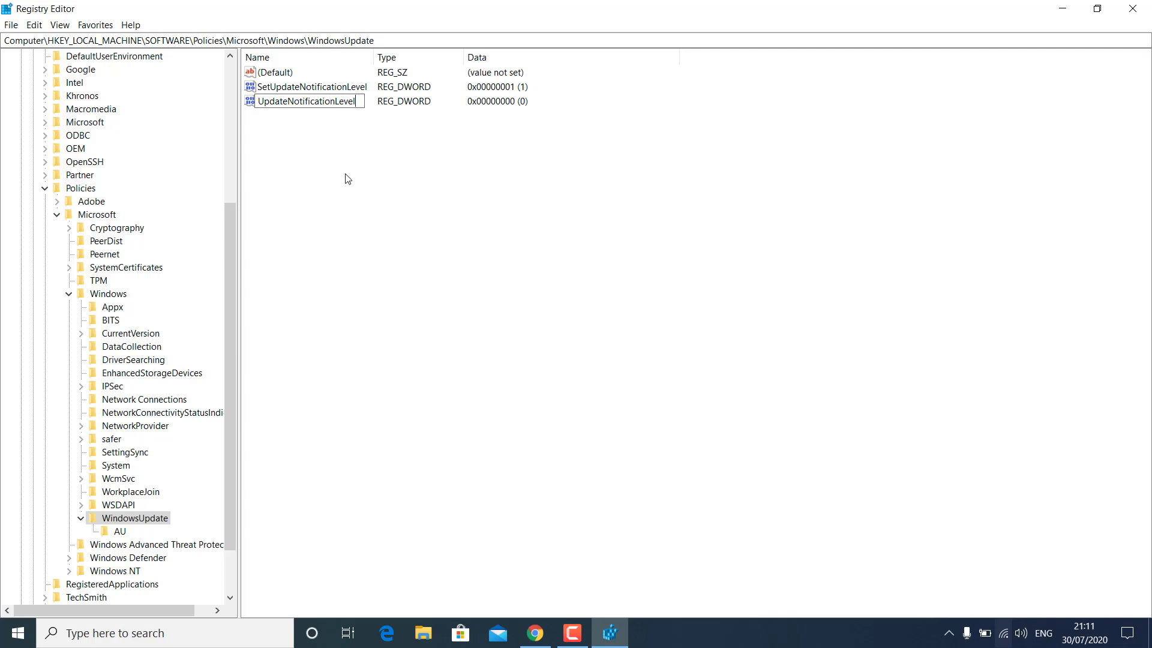
key(Return)
Step: Set the value data of UpdateNotificationLevel to 2, confirm the change, and minimize the registry window
double_click(324, 102)
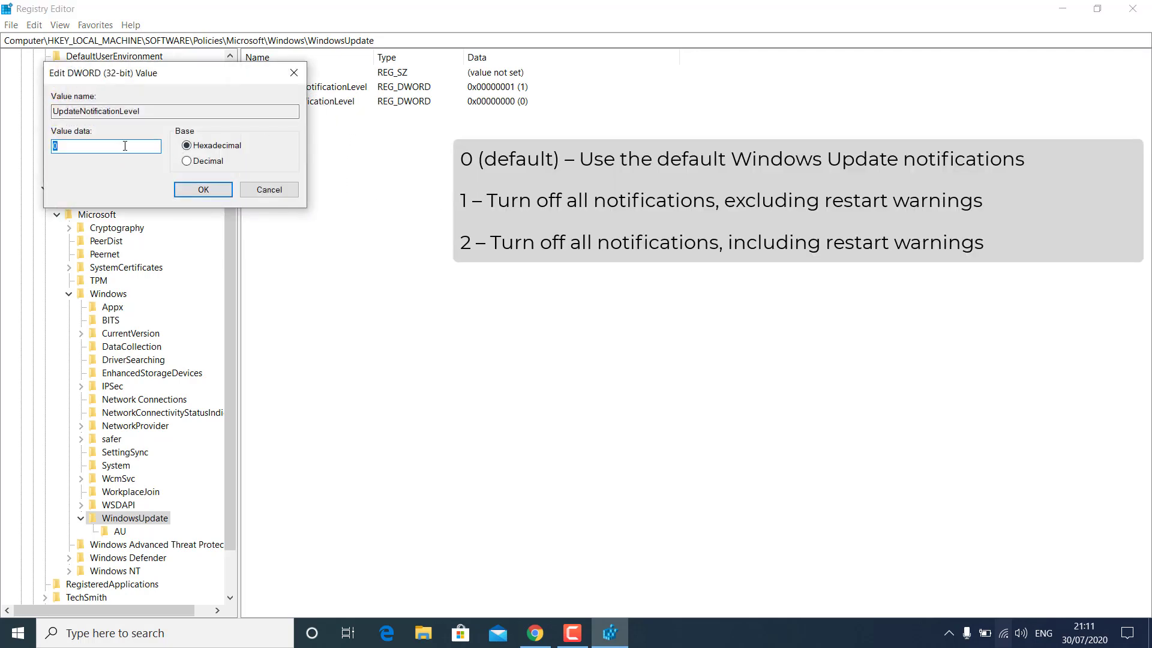
key(BackSpace)
text(2)
click(202, 190)
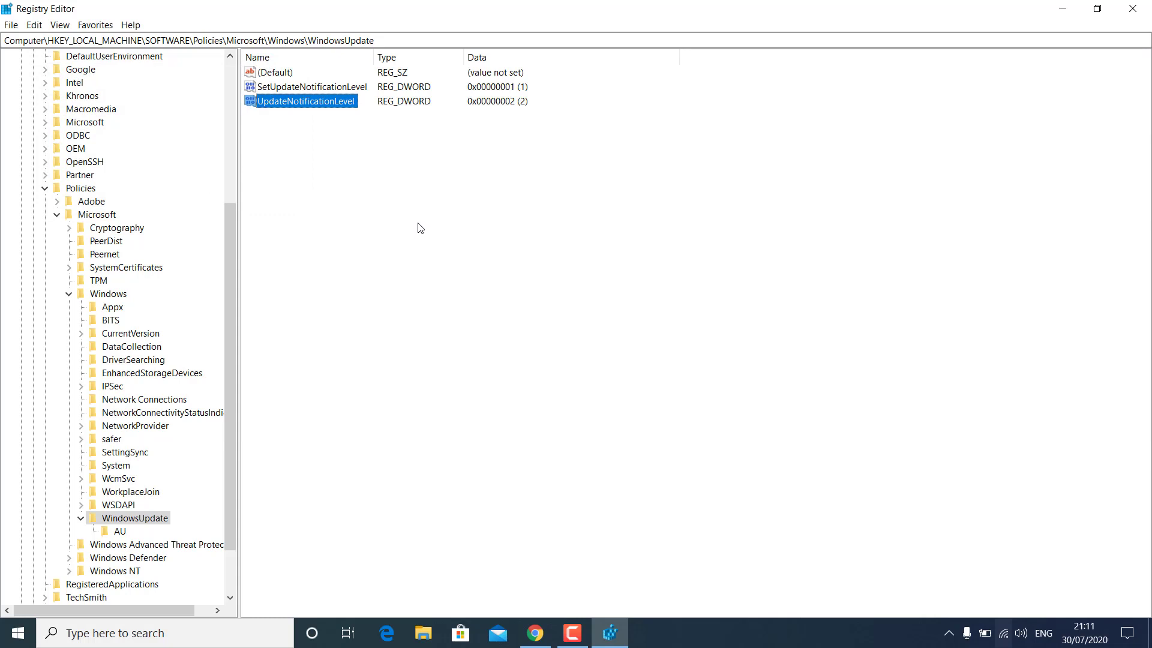
click(414, 232)
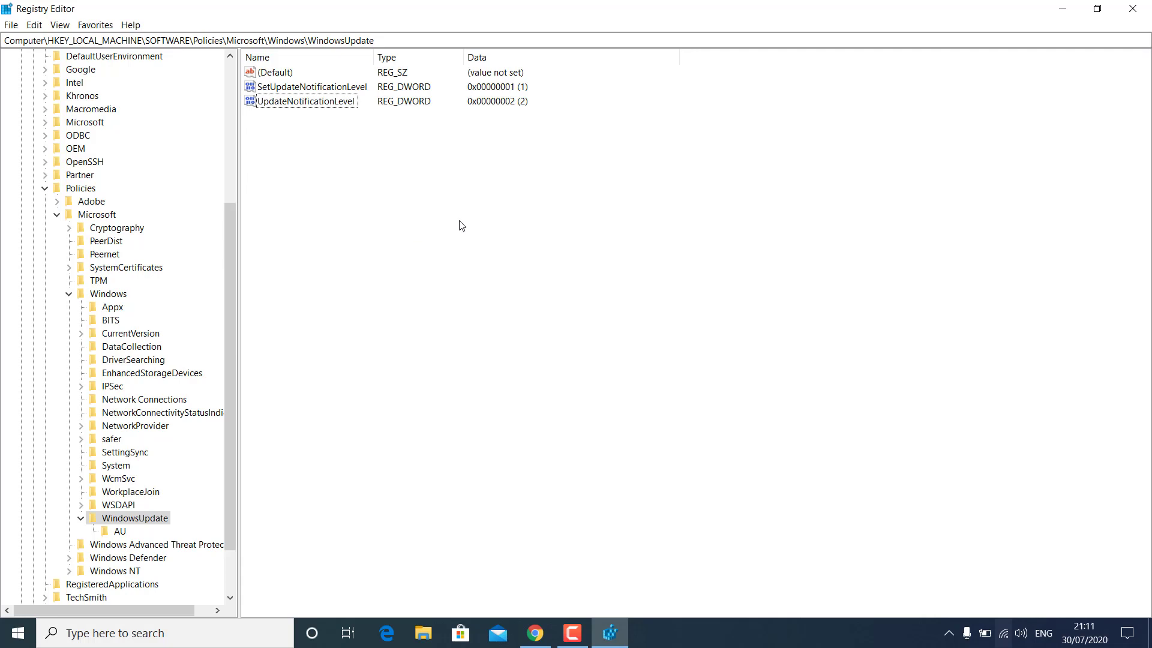
click(1056, 16)
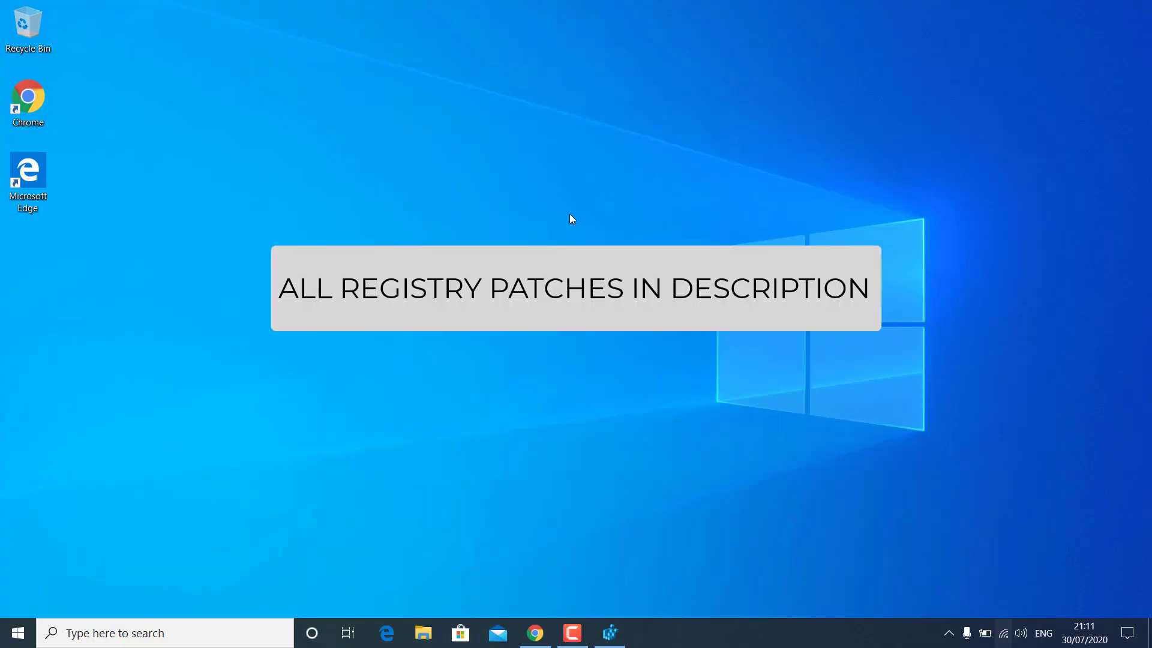